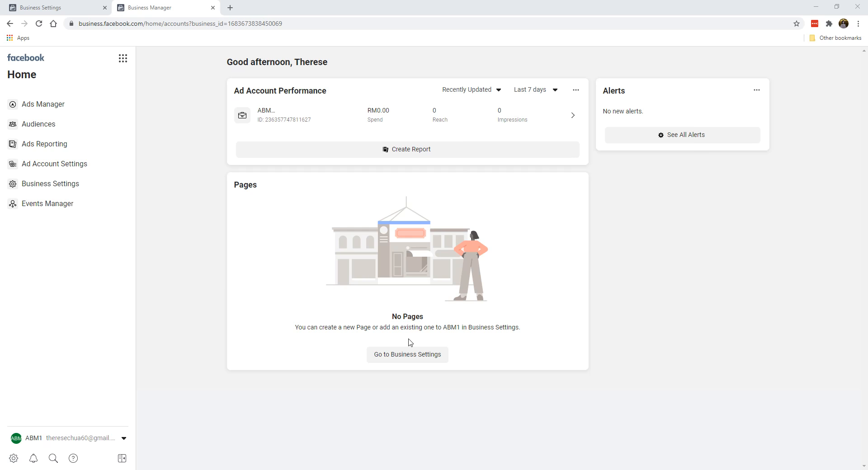
# Open Business Settings' Pages section for ABM1 from the Pages card on the Business Manager home
pyautogui.click(390, 354)
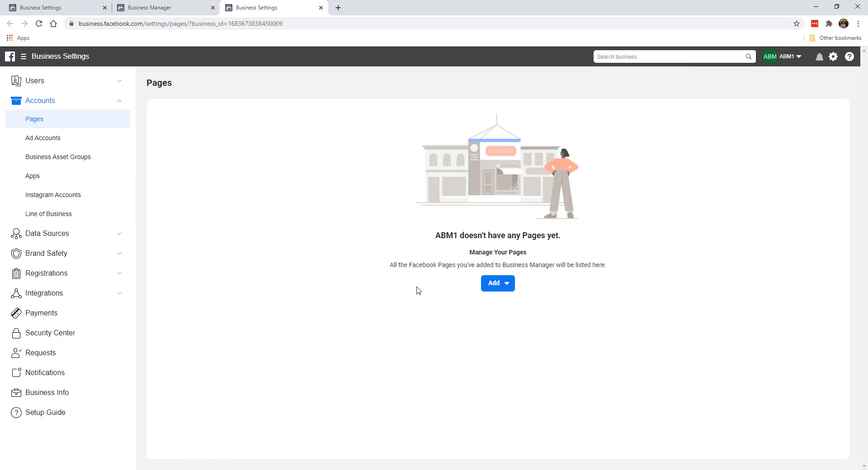
# Show the Add dropdown's options in Business Settings > Accounts > Pages
pyautogui.click(500, 284)
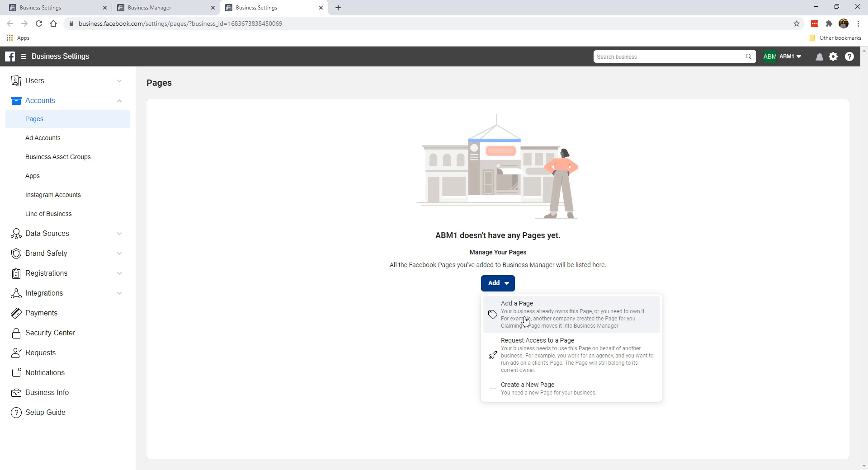
pyautogui.click(544, 326)
pyautogui.click(392, 217)
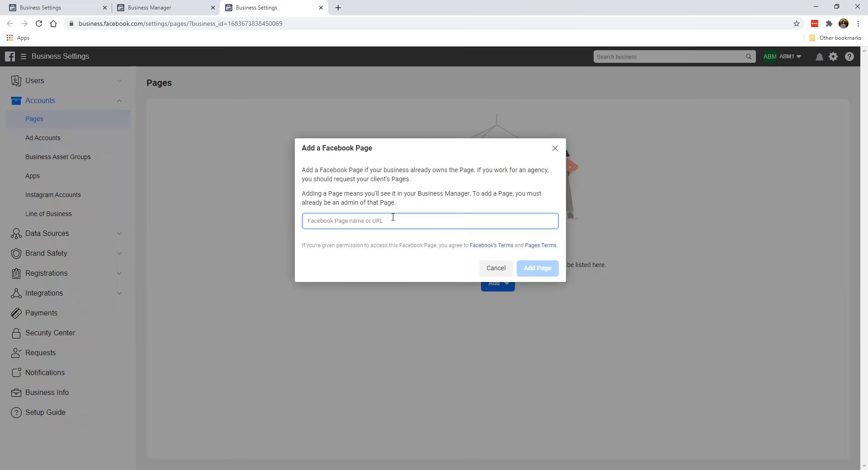
pyautogui.write('bee e')
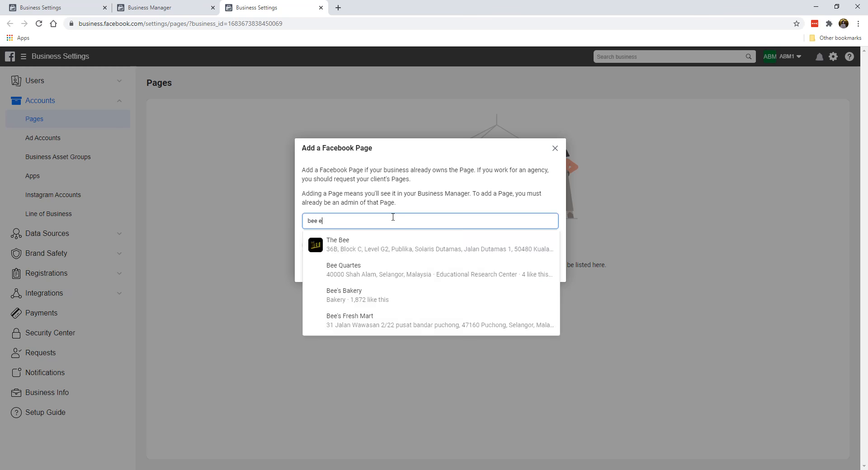
pyautogui.write('m vee')
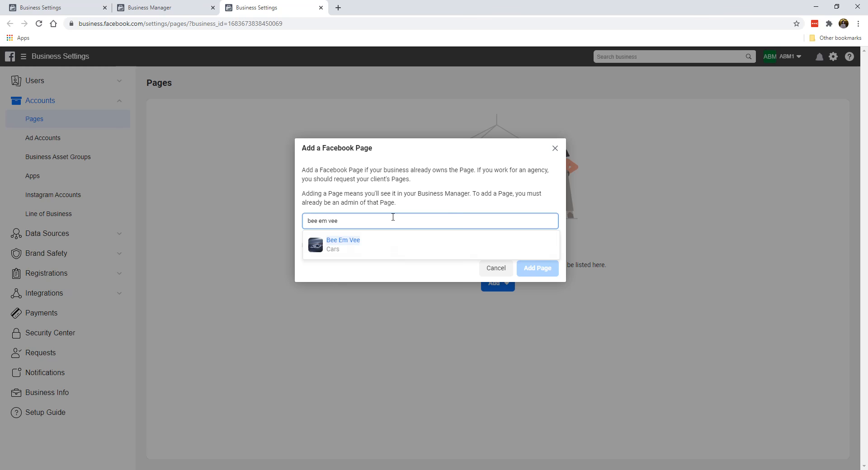
pyautogui.click(396, 248)
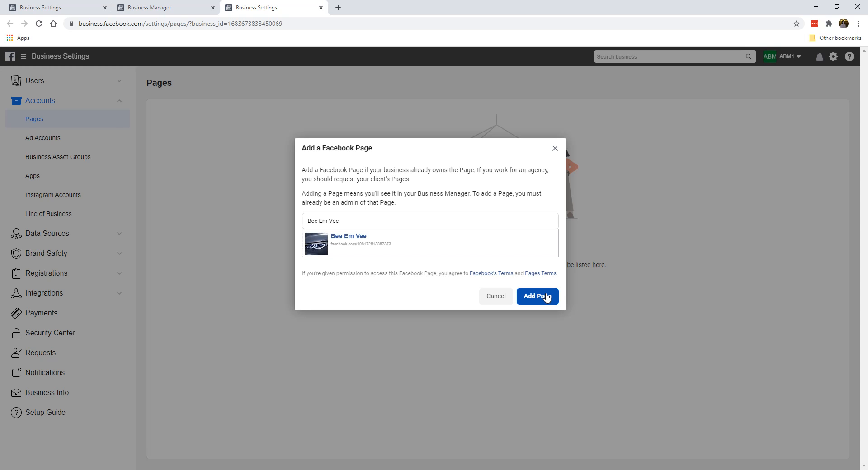
pyautogui.click(555, 150)
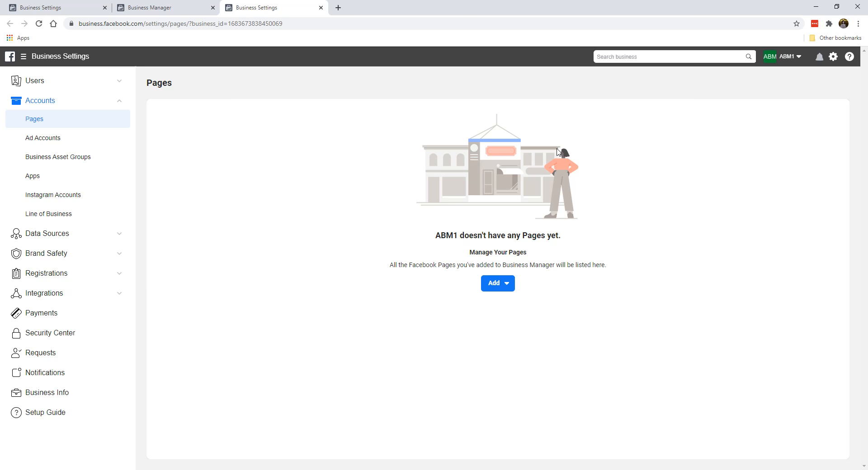
pyautogui.click(497, 287)
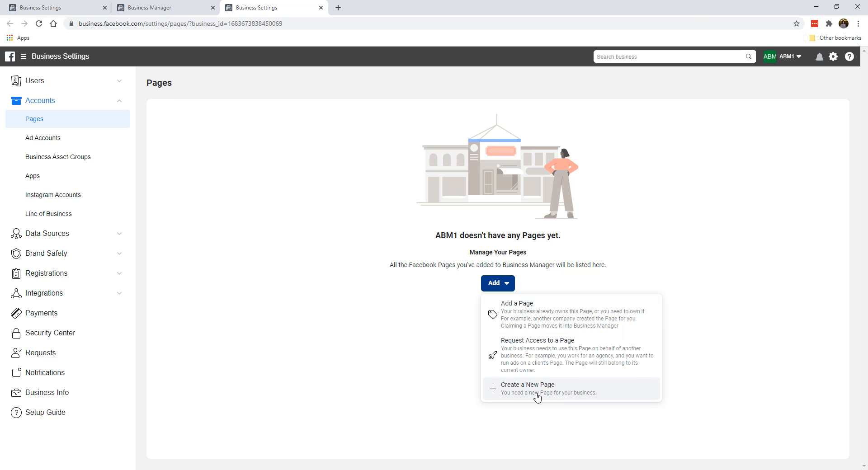
# Choose Create a New Page with the Company, Organization or Institution category
pyautogui.click(521, 393)
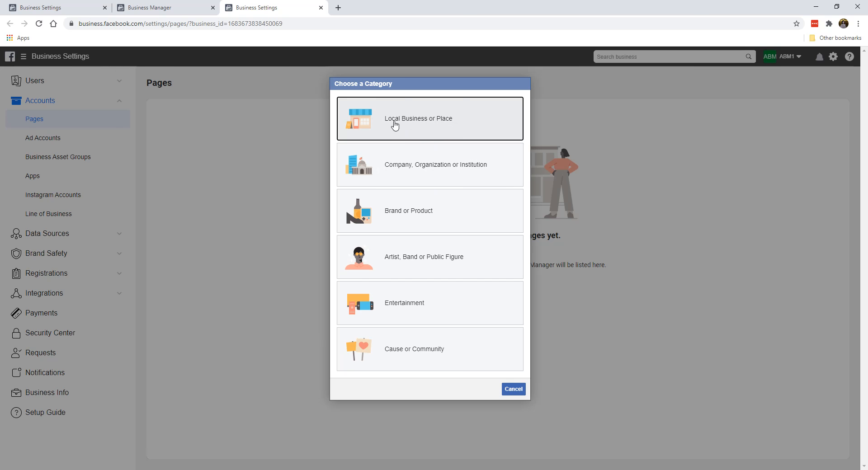
pyautogui.click(486, 172)
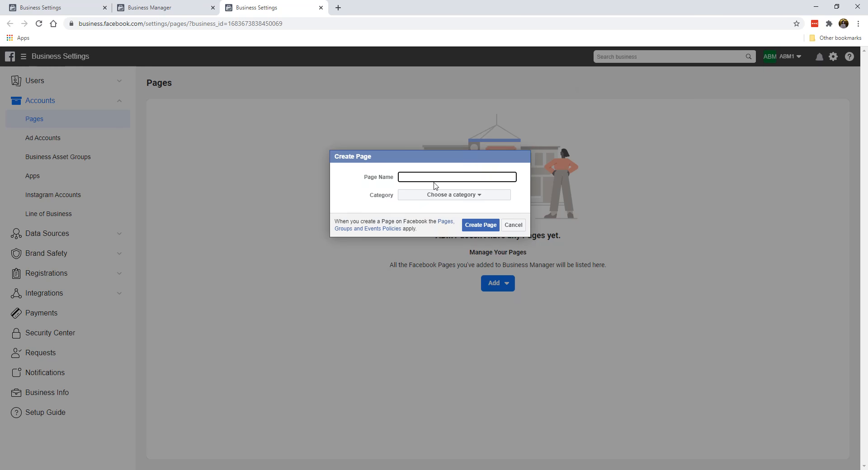
# Cancel the company Page setup and restart Page creation as a Brand or Product
pyautogui.click(512, 225)
pyautogui.click(497, 283)
pyautogui.click(512, 387)
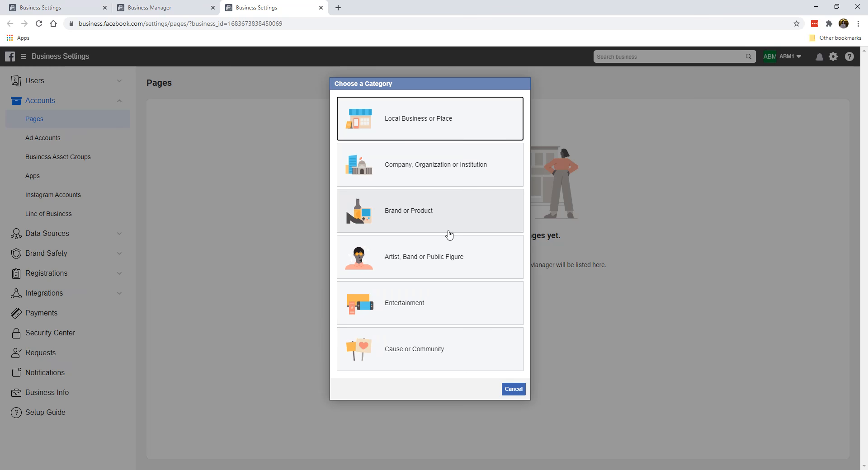
pyautogui.click(409, 200)
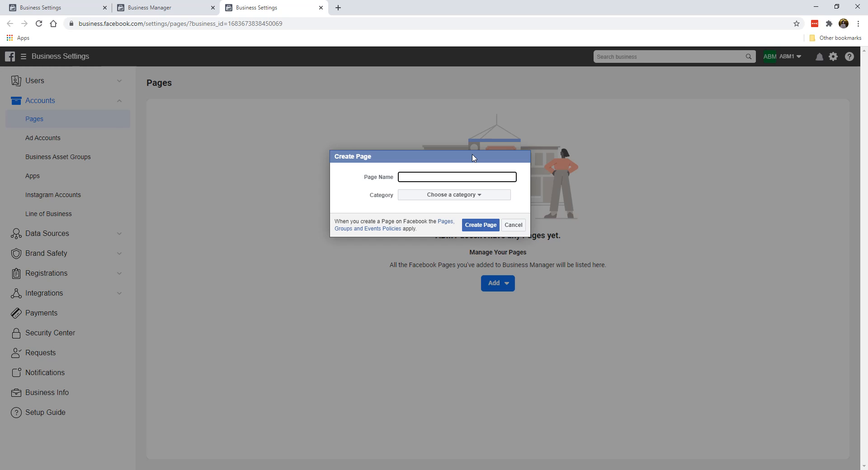
# Name the Page 'BMW Motorworks' and set its category to Cars
pyautogui.write('BMW Motorworks')
pyautogui.click(421, 195)
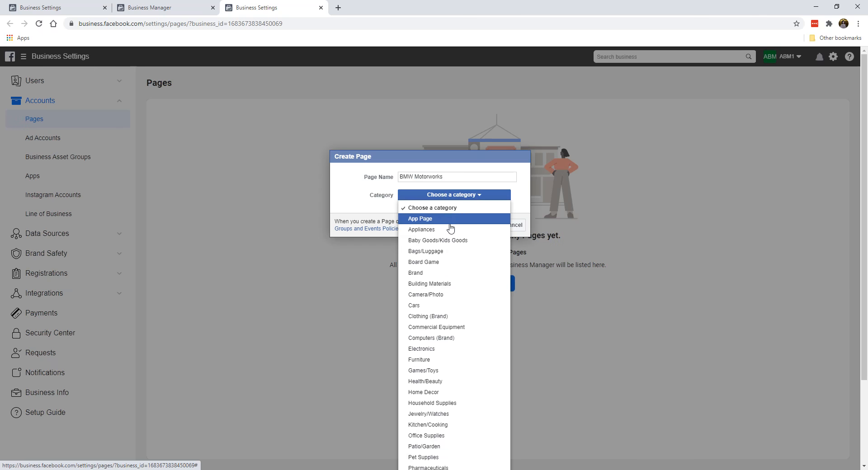
pyautogui.scroll(-1, 445, 296)
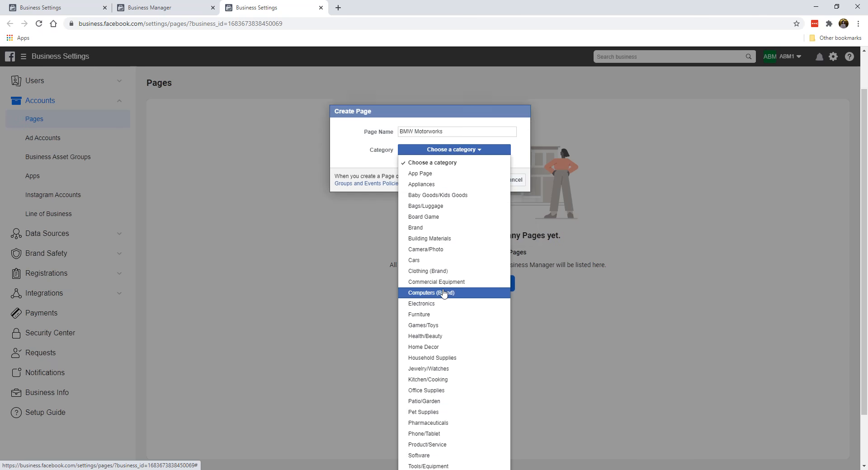
pyautogui.scroll(-1, 445, 253)
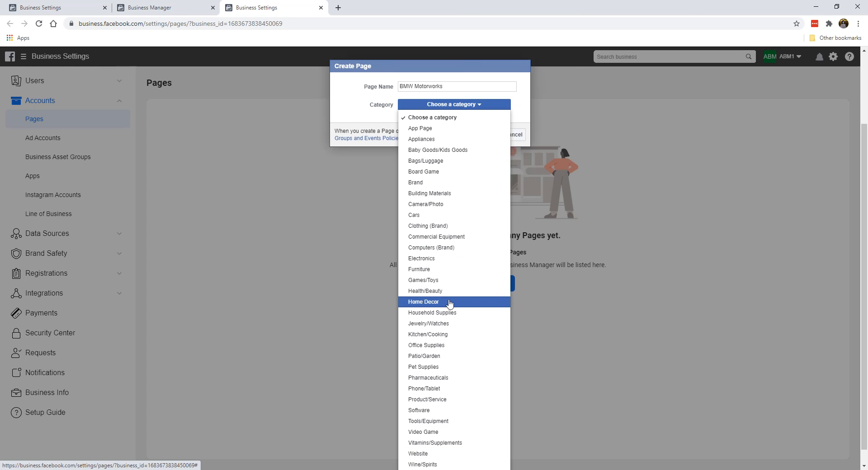
pyautogui.scroll(-1, 450, 304)
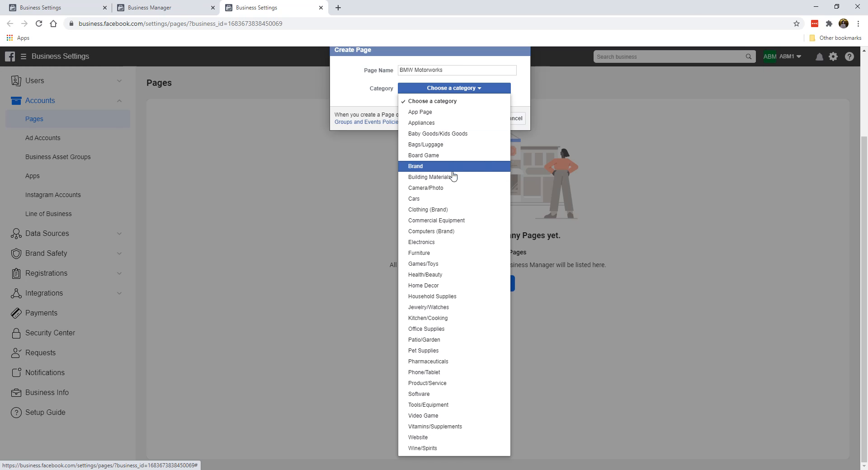
pyautogui.click(460, 198)
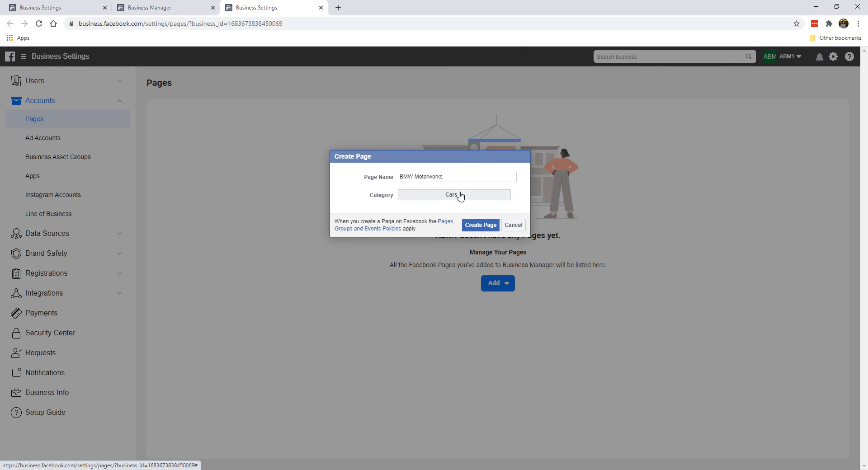
# Create the BMW Motorworks Page and view it in a new tab
pyautogui.click(479, 228)
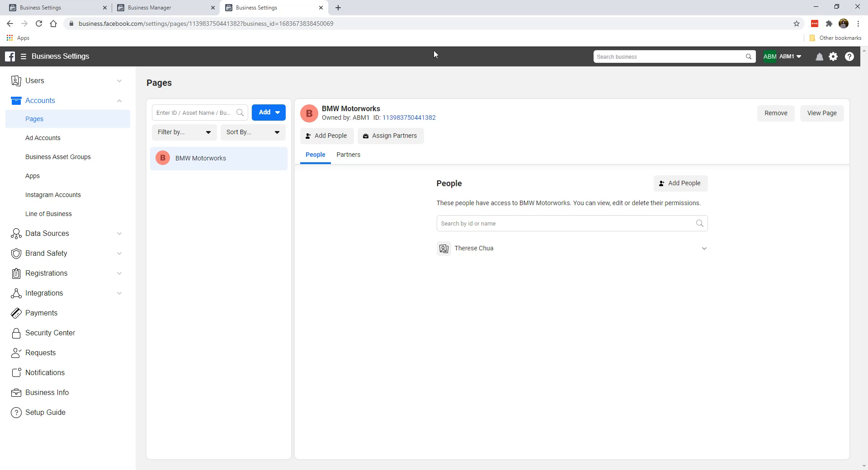
pyautogui.click(818, 115)
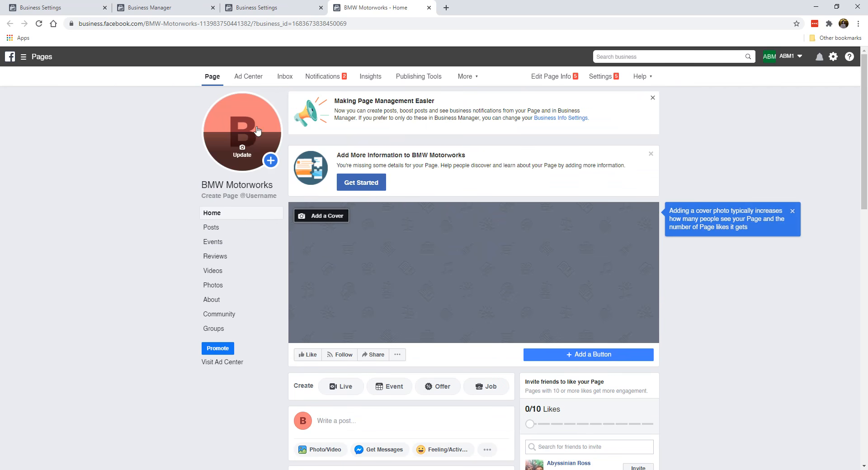
# Dismiss the Making Page Management Easier and Add More Information banners and the cover-photo tip
pyautogui.moveTo(255, 128)
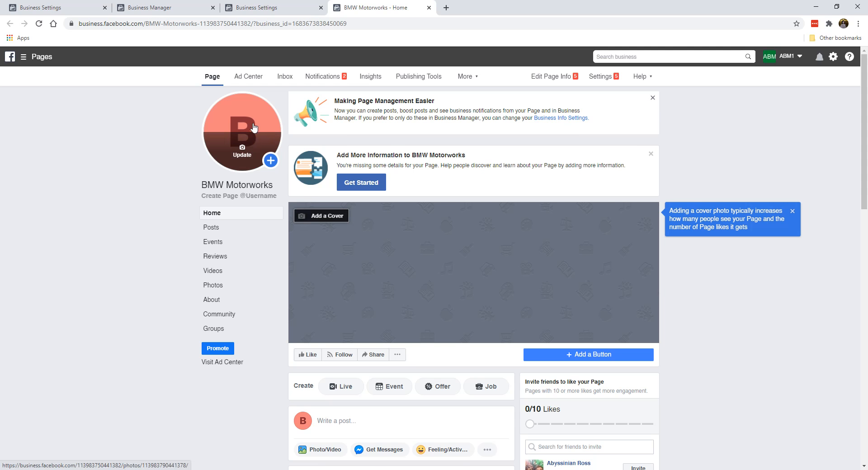
pyautogui.click(652, 99)
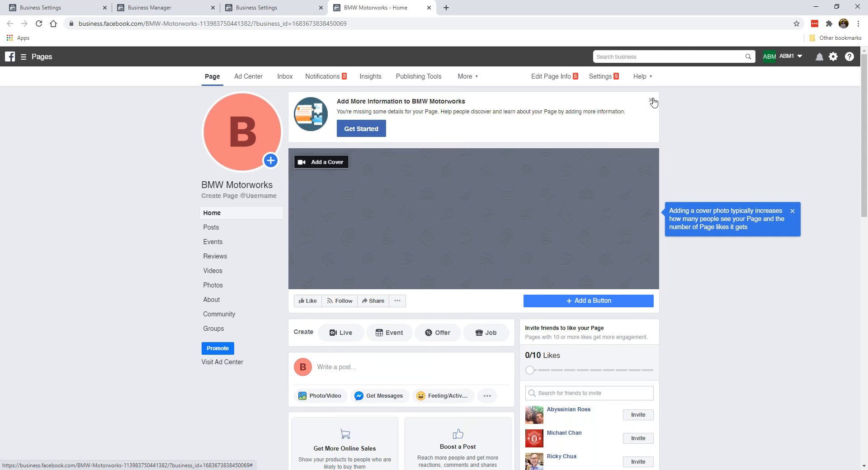
pyautogui.click(653, 100)
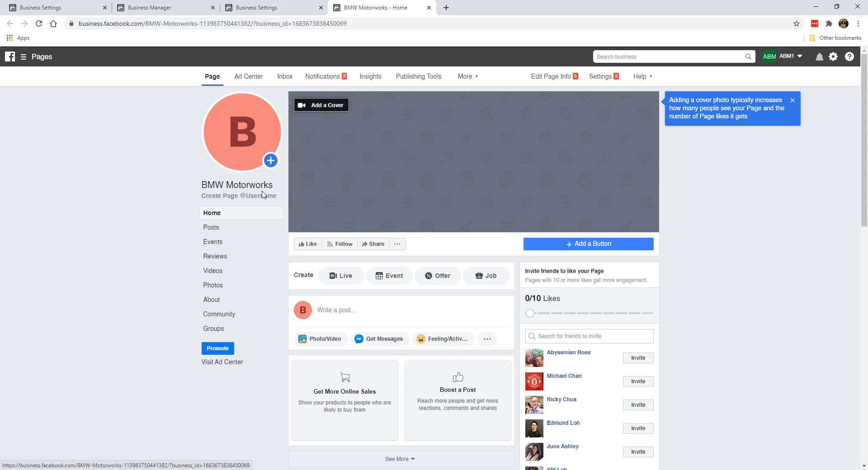
pyautogui.scroll(-5, 505, 202)
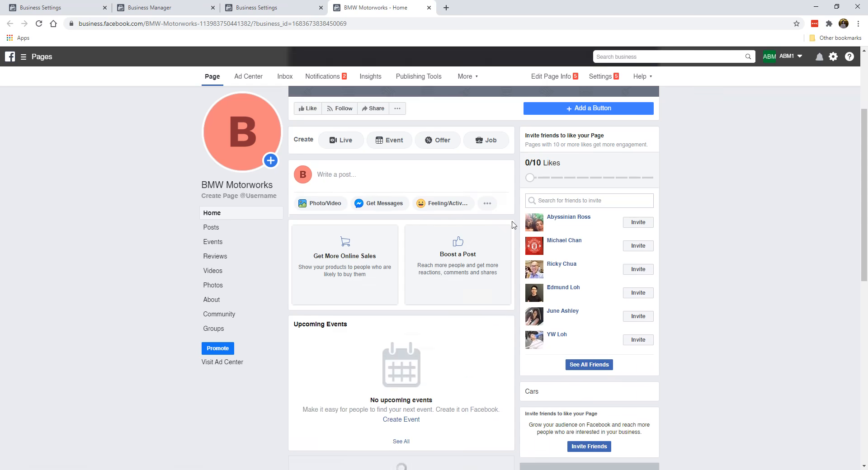
pyautogui.scroll(5, 456, 248)
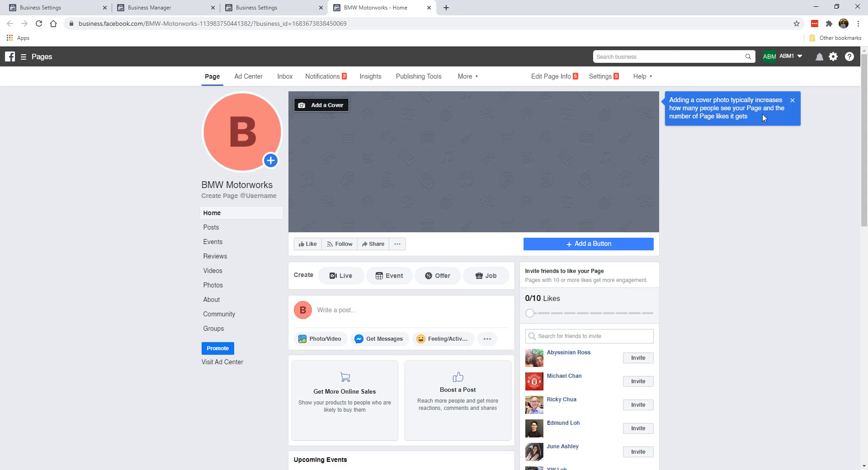
pyautogui.click(792, 100)
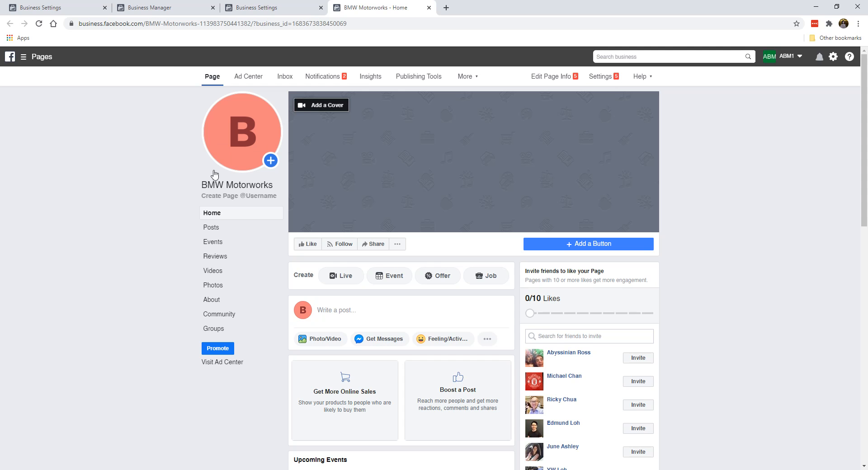
# Close the profile picture Update menu without changes, then start a new browser tab
pyautogui.click(242, 149)
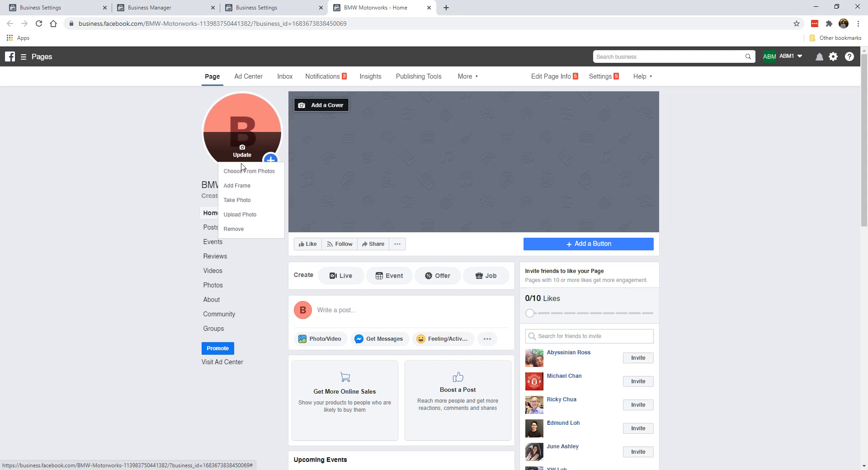
pyautogui.click(188, 149)
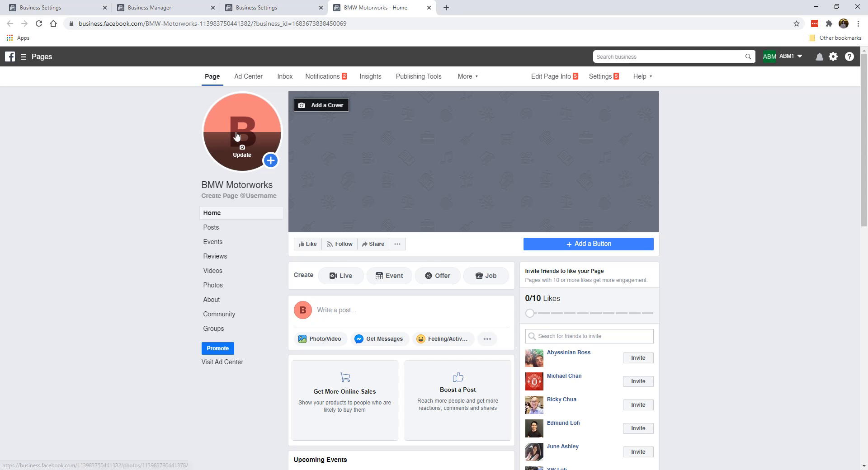
pyautogui.click(446, 7)
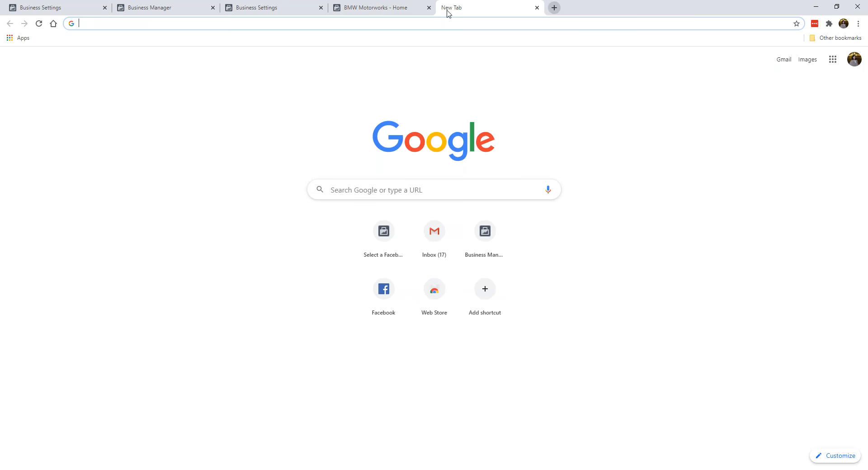
# Search Google Images for bmw and preview the G28 BMW 3 Series Li photo
pyautogui.write('bmw')
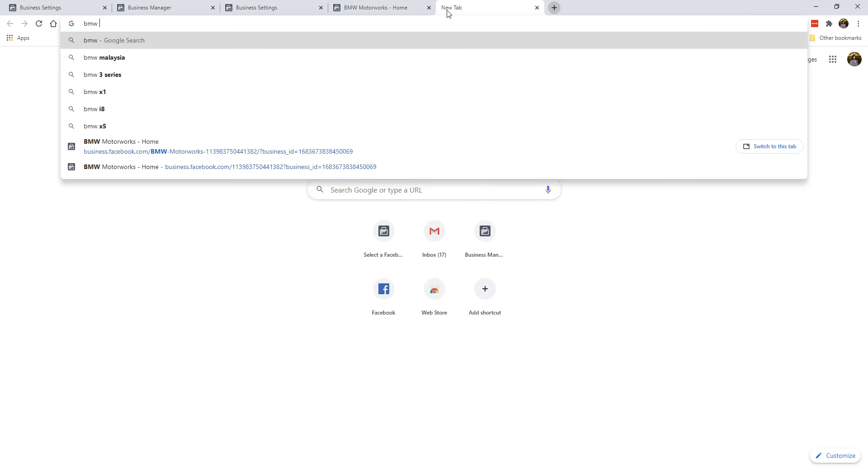
pyautogui.press('Return')
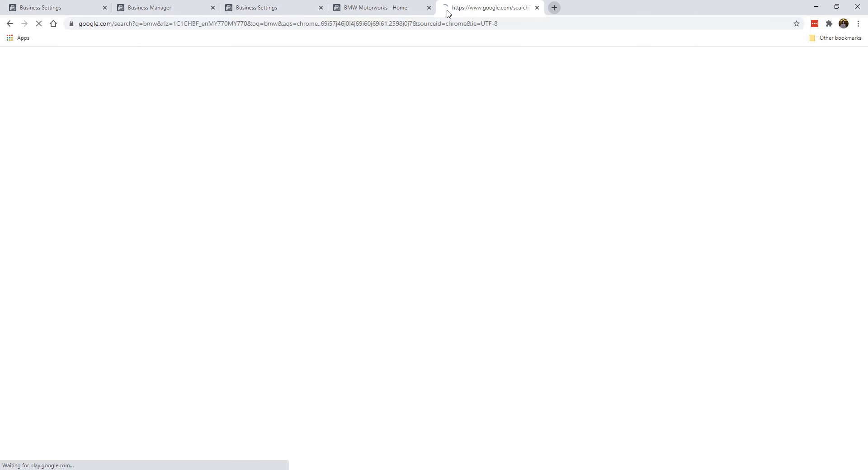
pyautogui.click(112, 91)
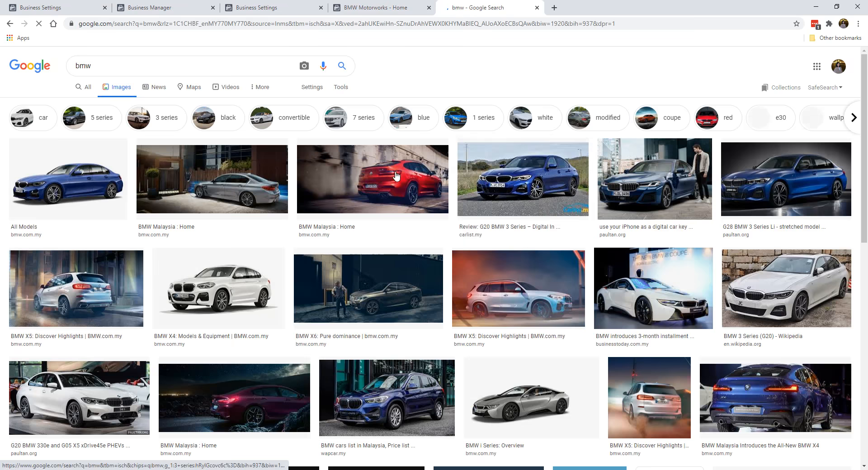
pyautogui.click(548, 194)
pyautogui.click(447, 199)
# Save the G28 BMW 3 Series Li image to the Desktop and return to the Page
pyautogui.rightClick(659, 150)
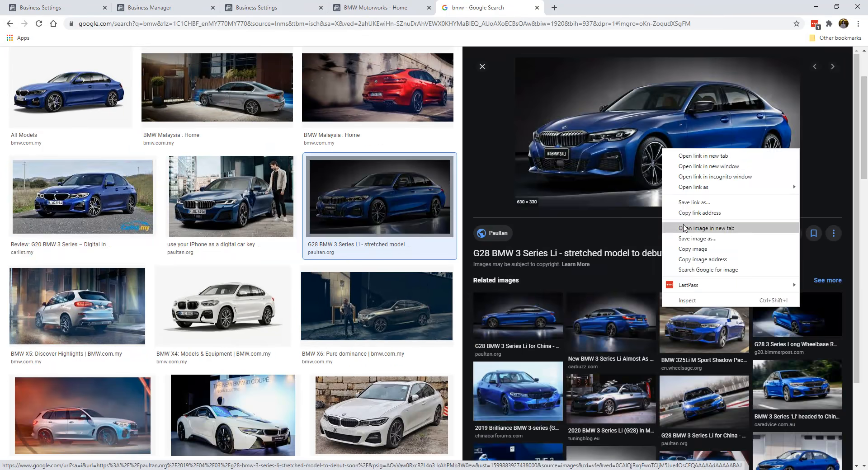
pyautogui.click(685, 240)
pyautogui.click(308, 247)
pyautogui.press('BackSpace')
pyautogui.press('BackSpace')
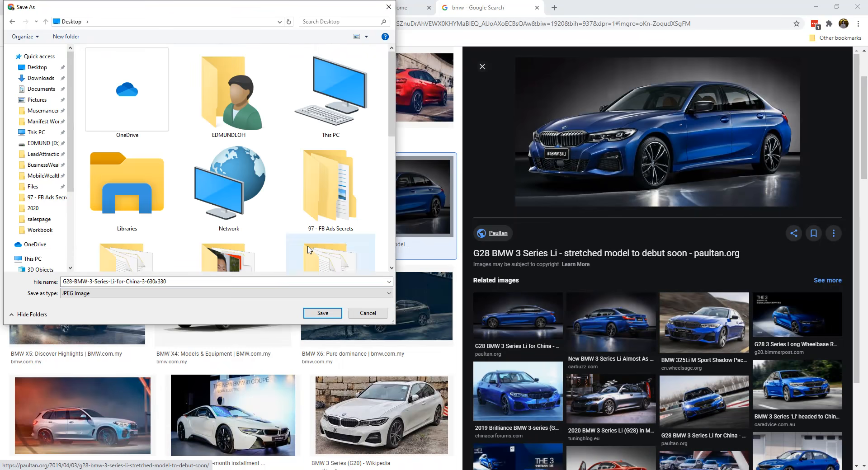
pyautogui.click(323, 313)
pyautogui.click(379, 8)
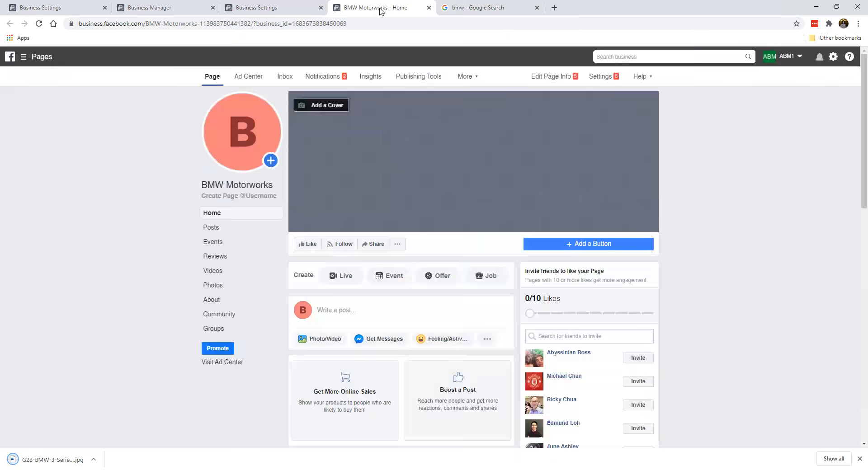
# Upload the saved BMW jpg as profile picture, adjust its crop, and dismiss the Cover Slideshow tip
pyautogui.click(242, 148)
pyautogui.click(248, 220)
pyautogui.doubleClick(218, 235)
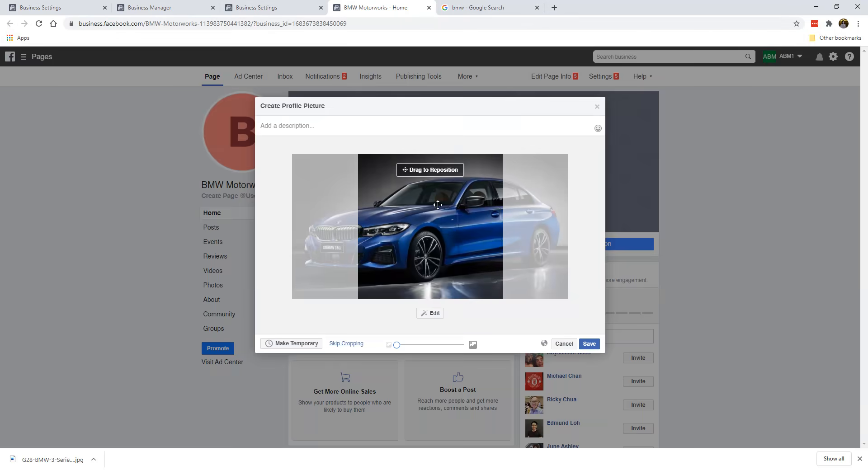
pyautogui.moveTo(438, 204); pyautogui.dragTo(501, 247)
pyautogui.moveTo(397, 345)
pyautogui.mouseDown()
pyautogui.moveTo(449, 345)
pyautogui.moveTo(387, 355)
pyautogui.mouseUp()
pyautogui.moveTo(445, 258); pyautogui.dragTo(462, 267)
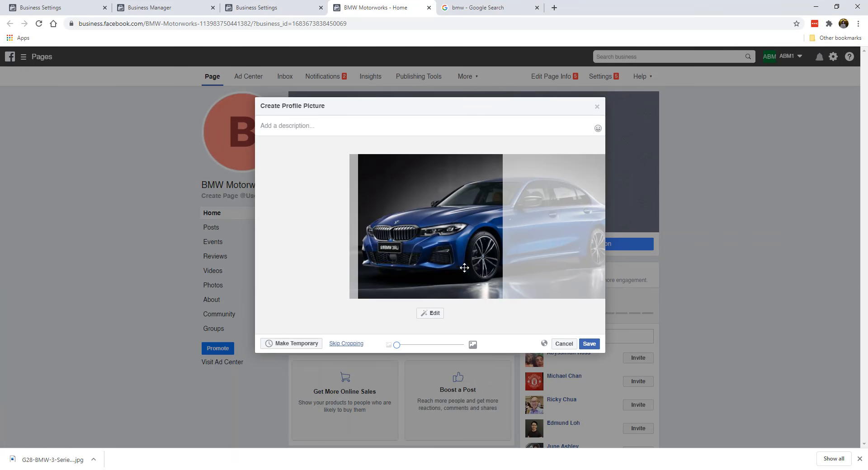
pyautogui.click(589, 345)
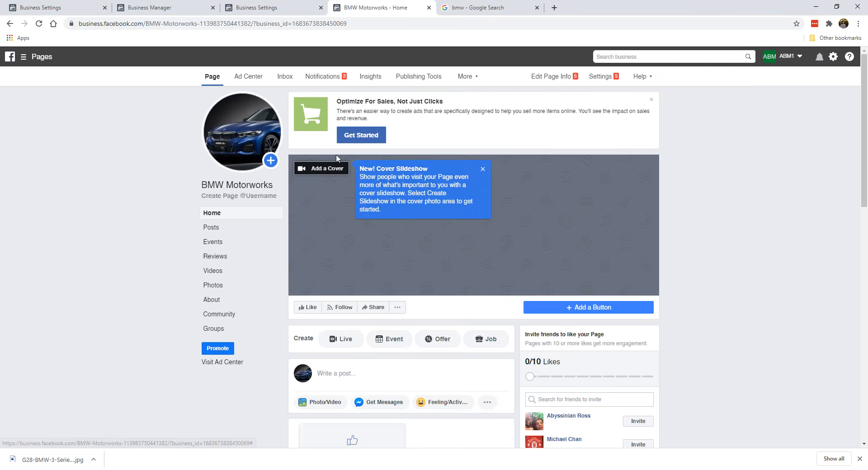
pyautogui.click(482, 169)
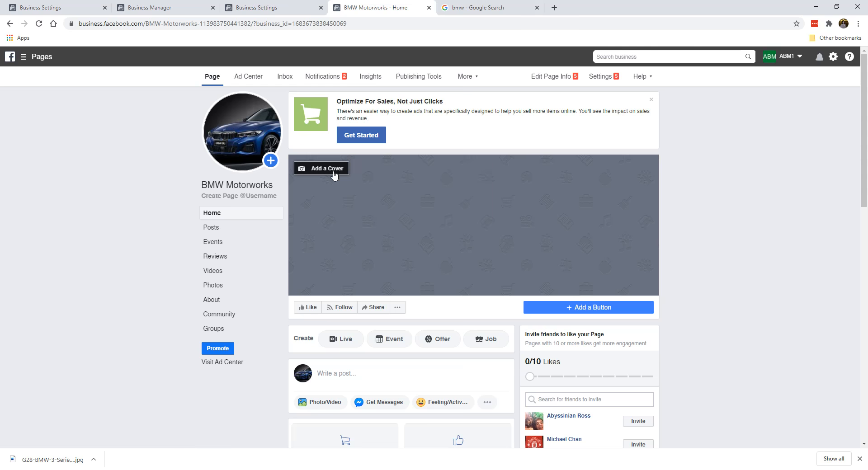
pyautogui.click(477, 8)
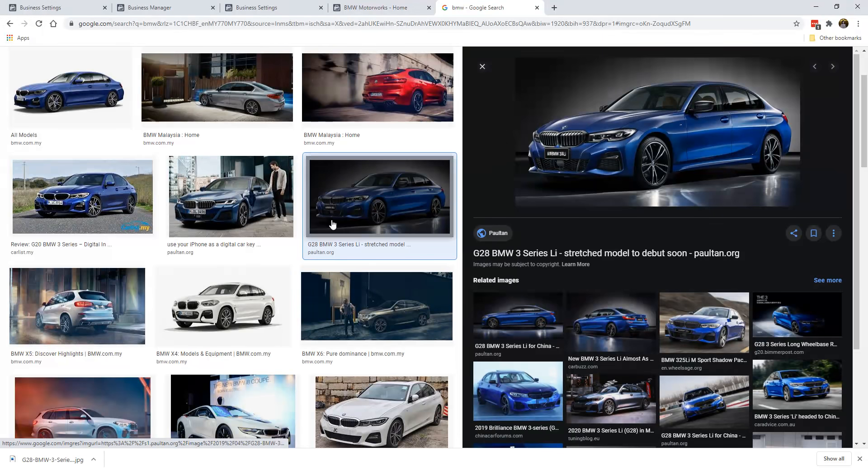
# Browse the related images down to the G28 BMW 3 Series Li for China photo
pyautogui.scroll(-2, 365, 323)
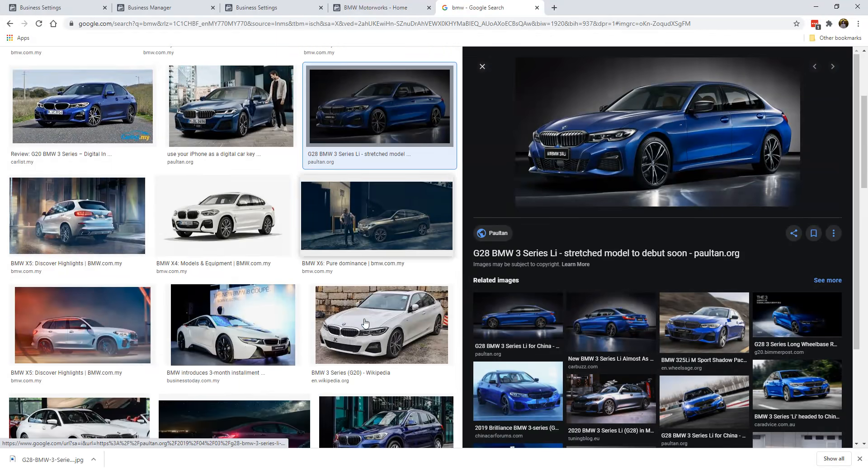
pyautogui.scroll(-1, 365, 323)
pyautogui.click(693, 332)
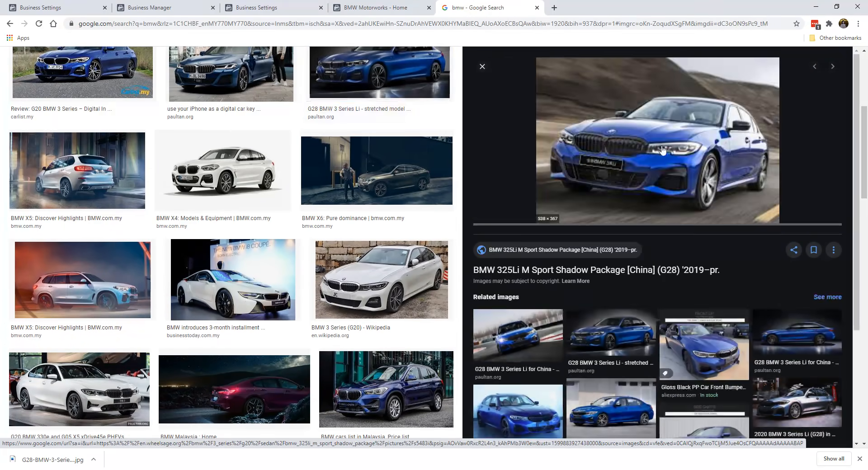
pyautogui.click(620, 334)
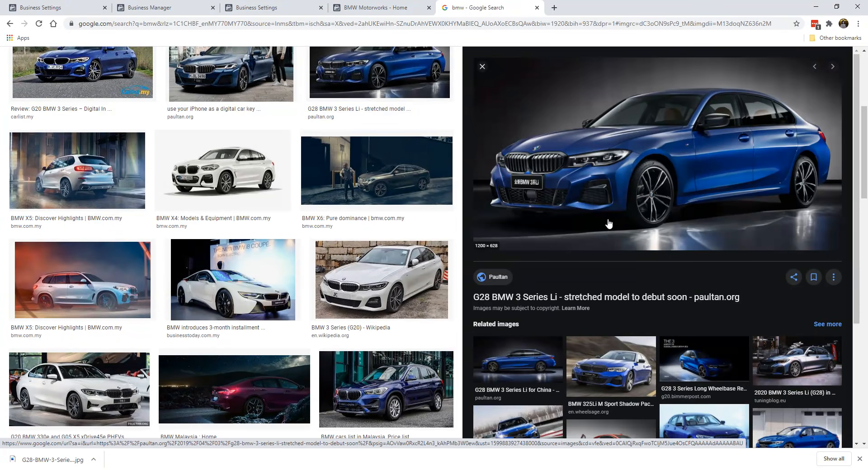
pyautogui.scroll(-1, 521, 380)
pyautogui.click(523, 333)
# Save that side-view G28 photo to the computer and return to the BMW Motorworks Page
pyautogui.rightClick(583, 177)
pyautogui.click(615, 266)
pyautogui.press('Return')
pyautogui.click(373, 9)
pyautogui.click(340, 176)
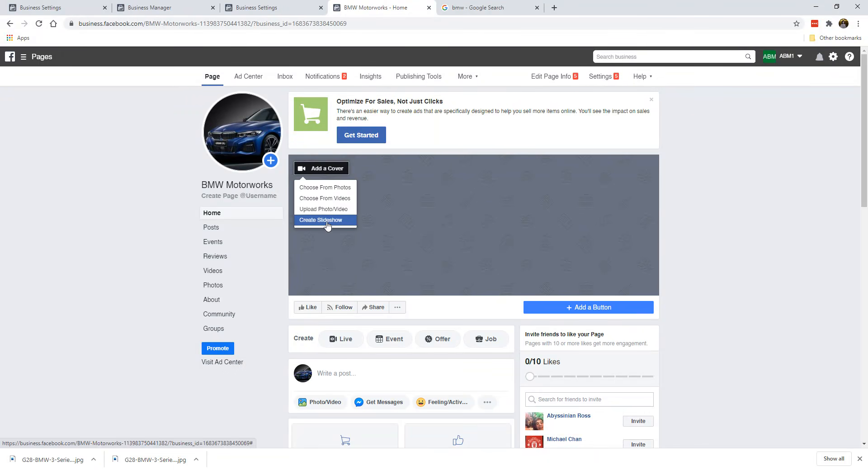
# Upload the G28 BMW for China image as the cover, reposition the car, and save
pyautogui.click(320, 190)
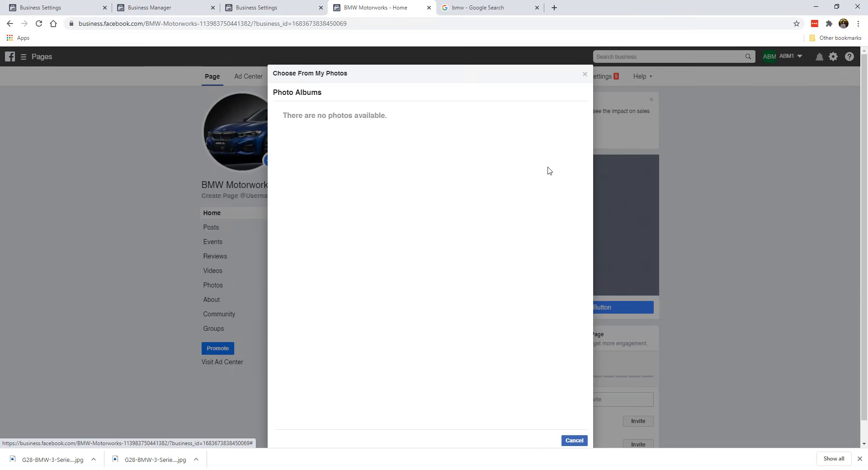
pyautogui.click(584, 74)
pyautogui.click(318, 169)
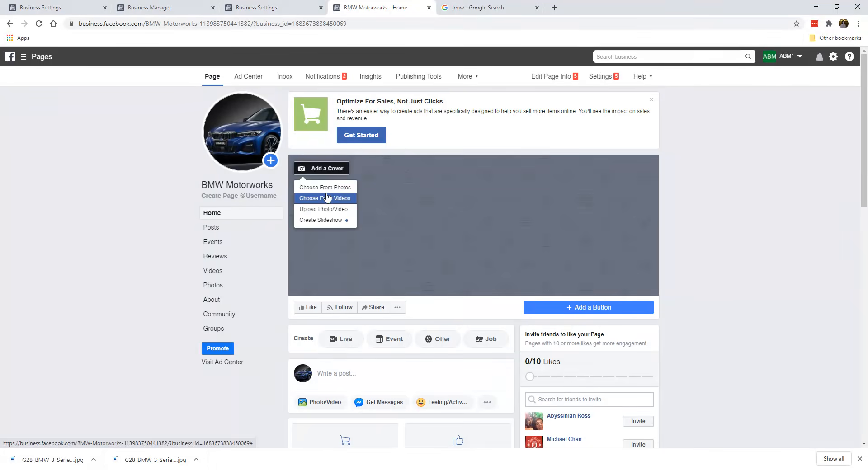
pyautogui.click(334, 209)
pyautogui.scroll(-3, 298, 194)
pyautogui.doubleClick(192, 181)
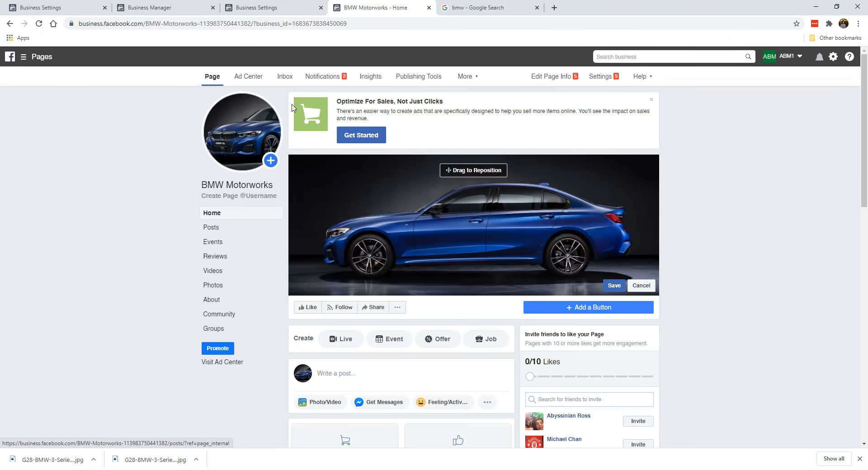
pyautogui.moveTo(452, 213); pyautogui.dragTo(426, 208)
pyautogui.click(613, 286)
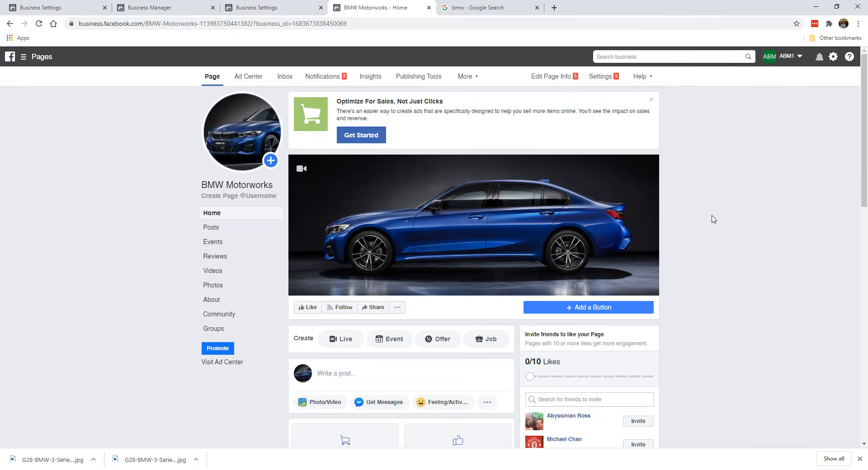
# Dismiss the Optimize For Sales card on the BMW Motorworks Page
pyautogui.click(651, 101)
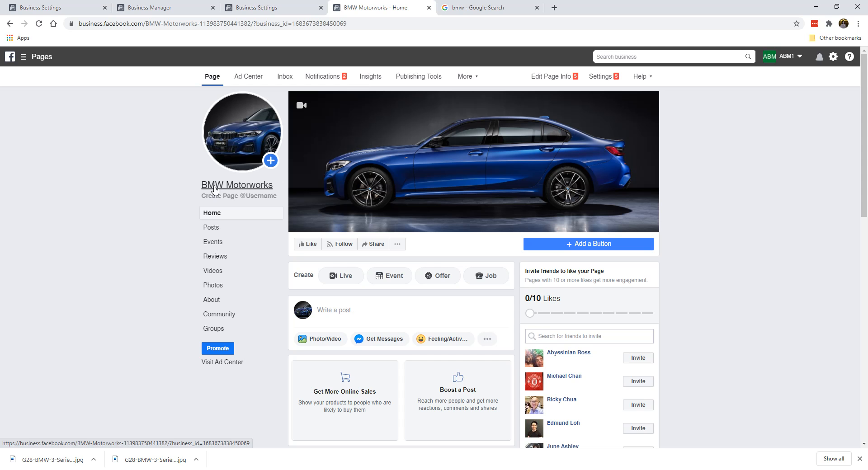
pyautogui.click(254, 200)
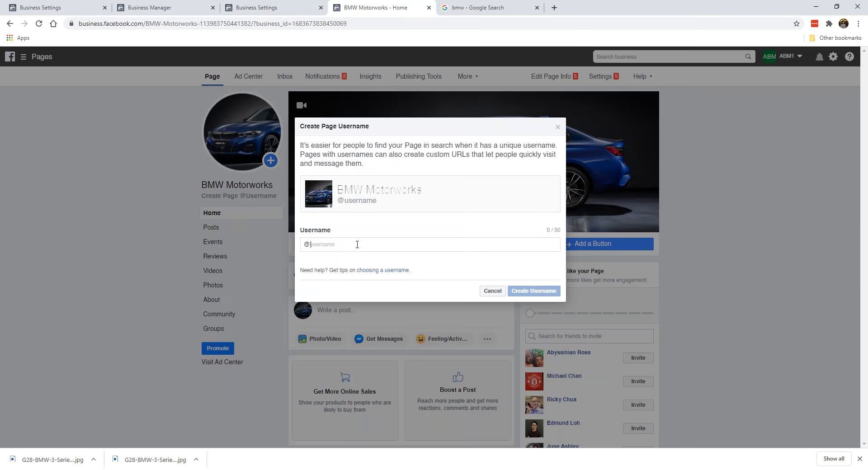
pyautogui.write('bmwmotorworks')
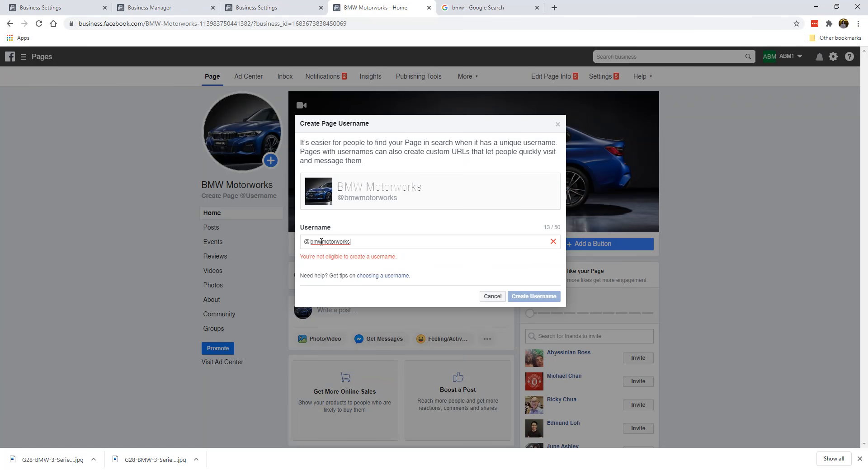
pyautogui.write('.')
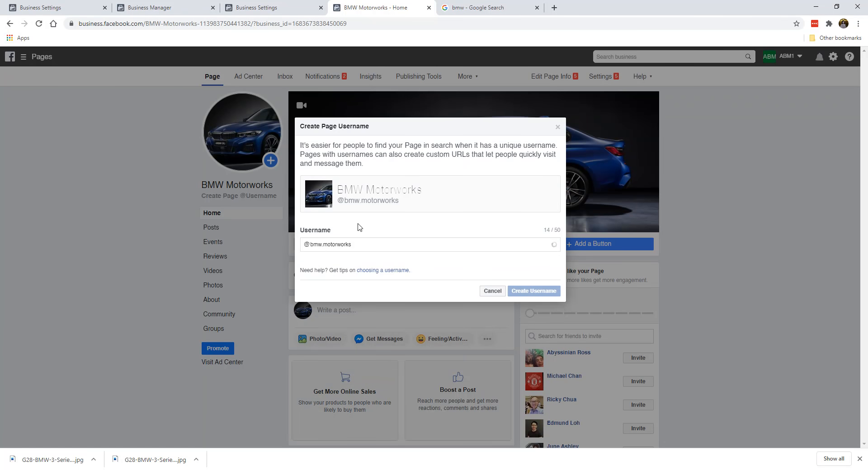
pyautogui.write('.')
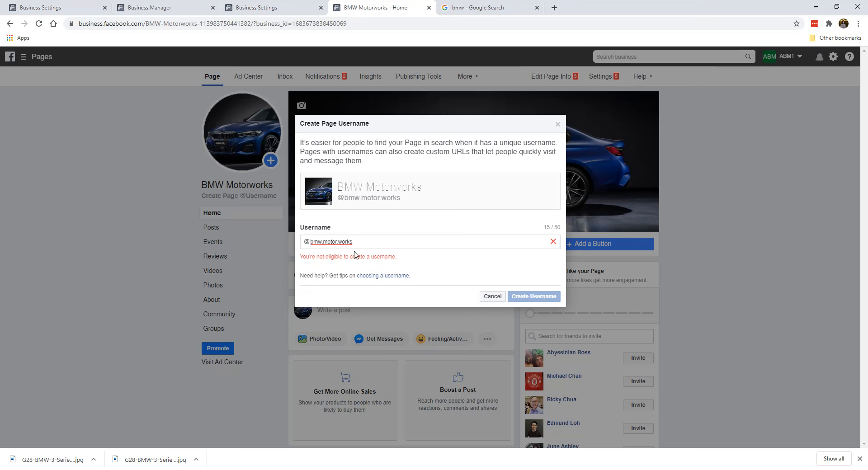
pyautogui.moveTo(317, 242); pyautogui.dragTo(431, 244)
pyautogui.write('wmotorworkspage')
pyautogui.press('Return')
pyautogui.click(537, 9)
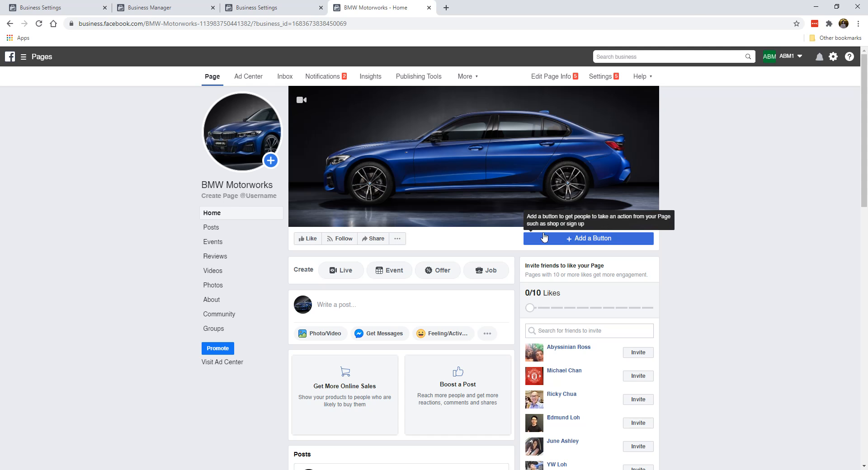
# Add a Send Message button to the Page that routes people to Messenger
pyautogui.click(575, 242)
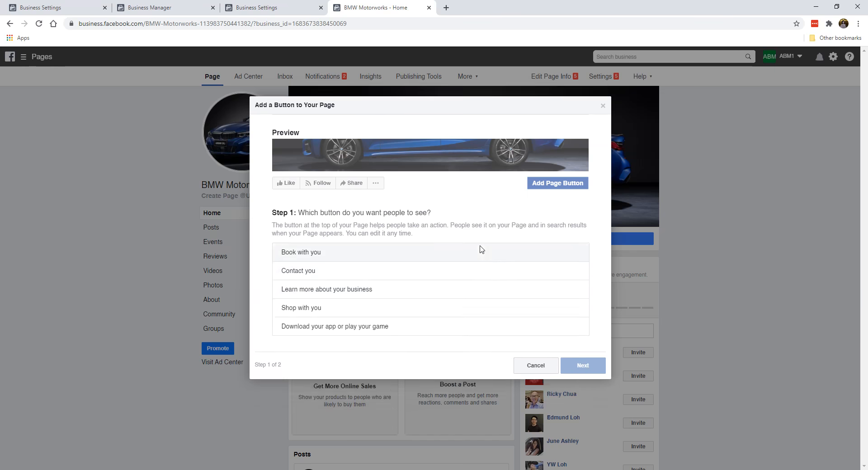
pyautogui.click(342, 273)
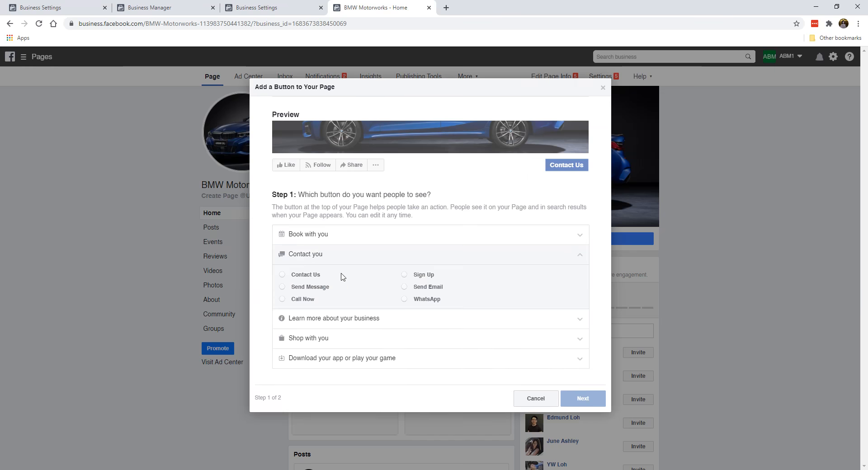
pyautogui.click(310, 287)
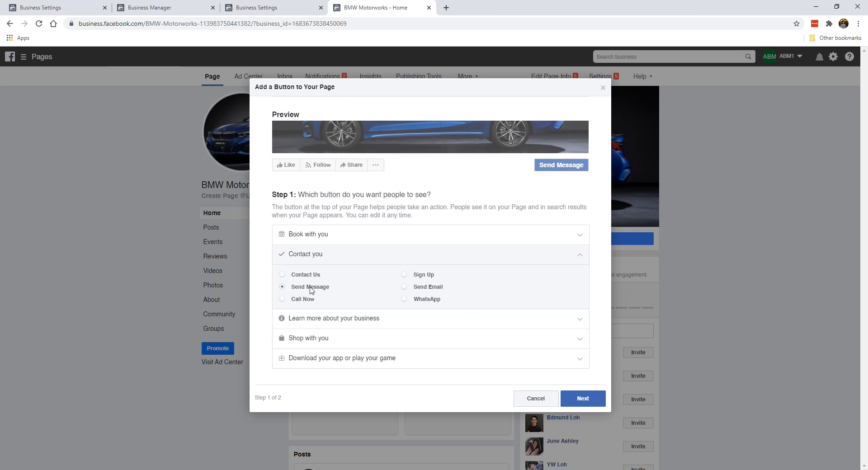
pyautogui.click(582, 396)
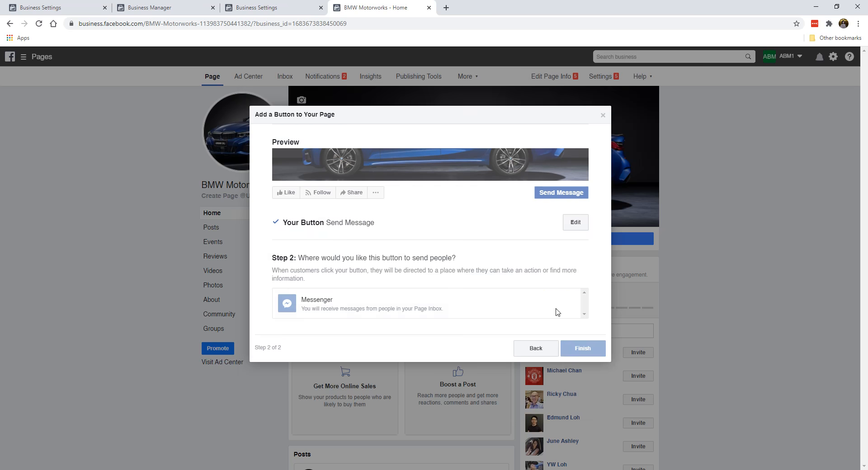
pyautogui.click(386, 306)
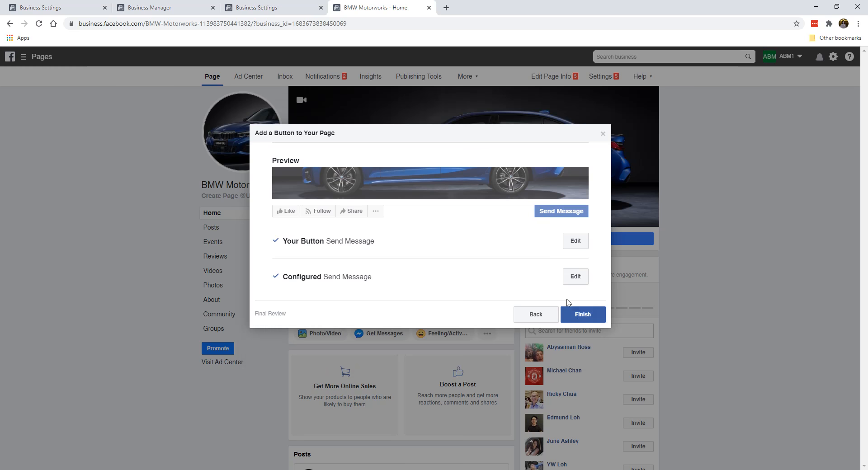
pyautogui.click(598, 316)
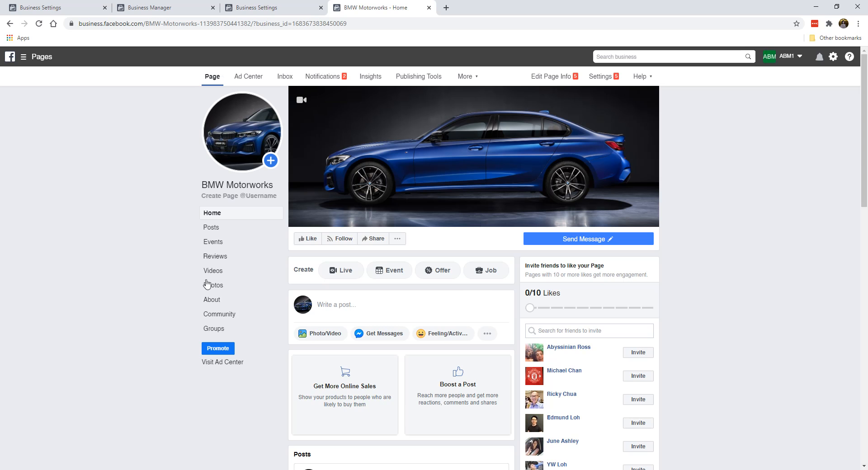
# Like the BMW Motorworks Page so it shows Liked and Following
pyautogui.scroll(-2, 188, 271)
pyautogui.scroll(2, 188, 272)
pyautogui.click(308, 242)
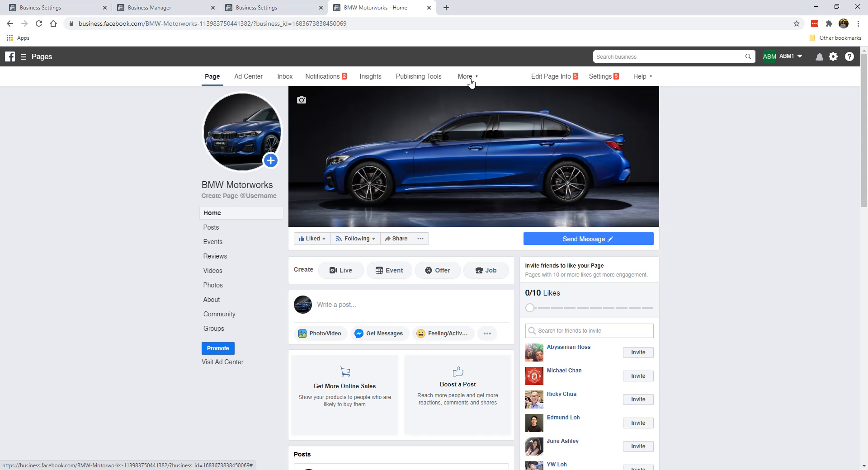
# In Page settings, set Post and Story Sharing to Disable Sharing to Stories and save
pyautogui.click(607, 80)
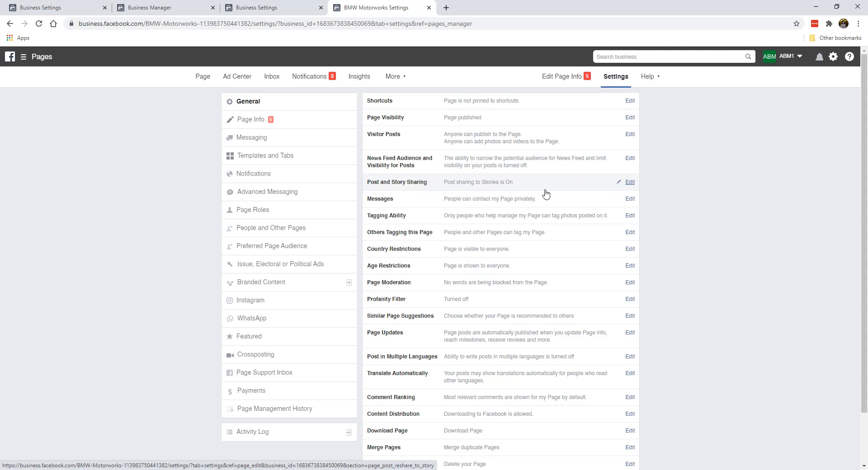
pyautogui.click(629, 183)
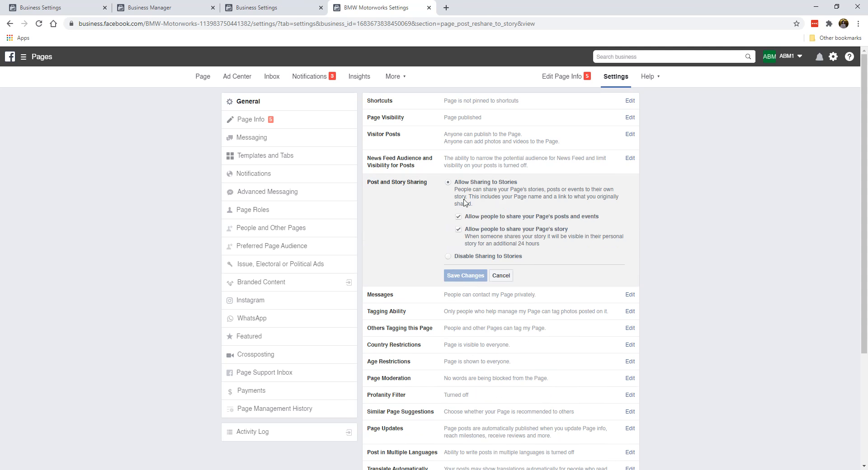
pyautogui.click(448, 256)
pyautogui.click(460, 230)
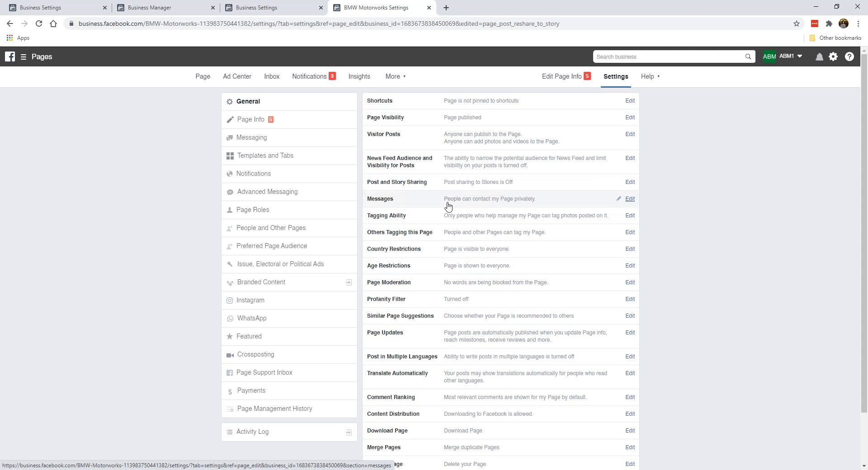
# Change the Profanity Filter level to Medium and save the setting
pyautogui.scroll(-1, 438, 289)
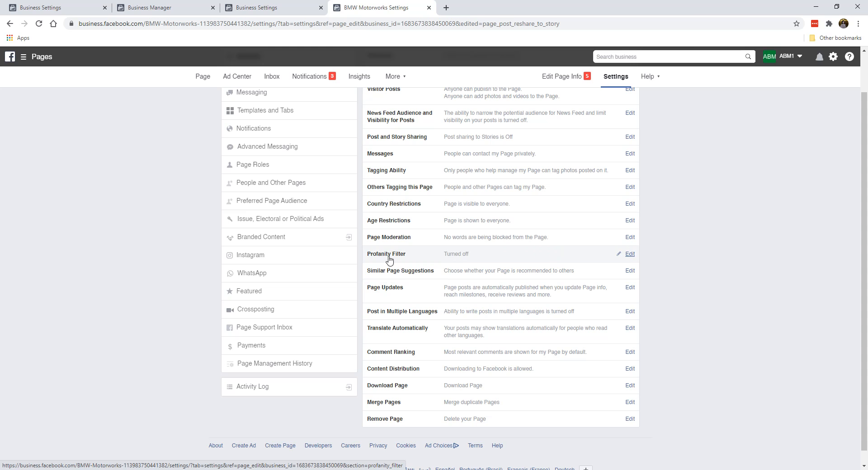
pyautogui.click(628, 255)
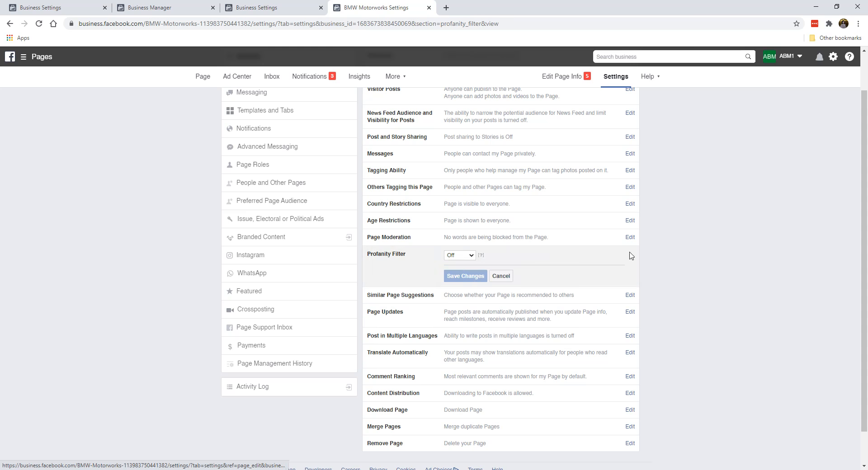
pyautogui.click(467, 256)
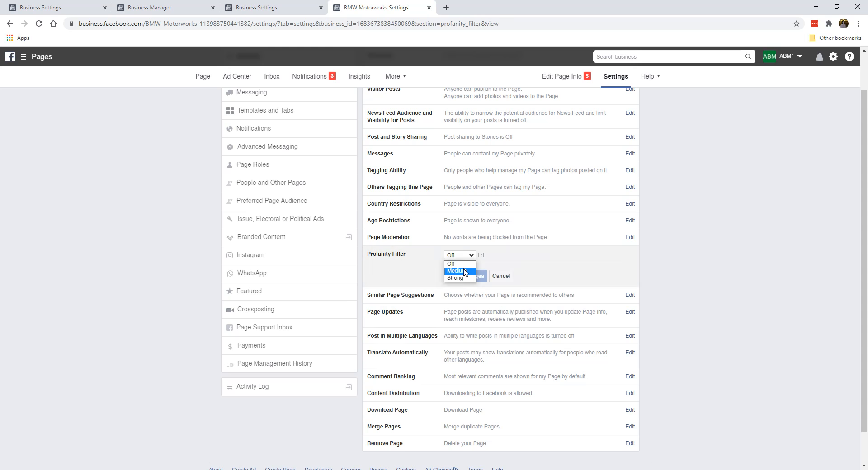
pyautogui.click(464, 271)
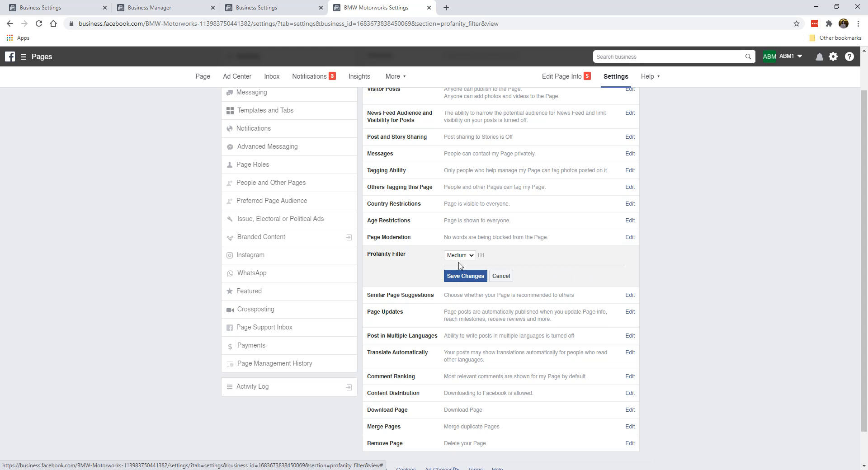
pyautogui.click(456, 279)
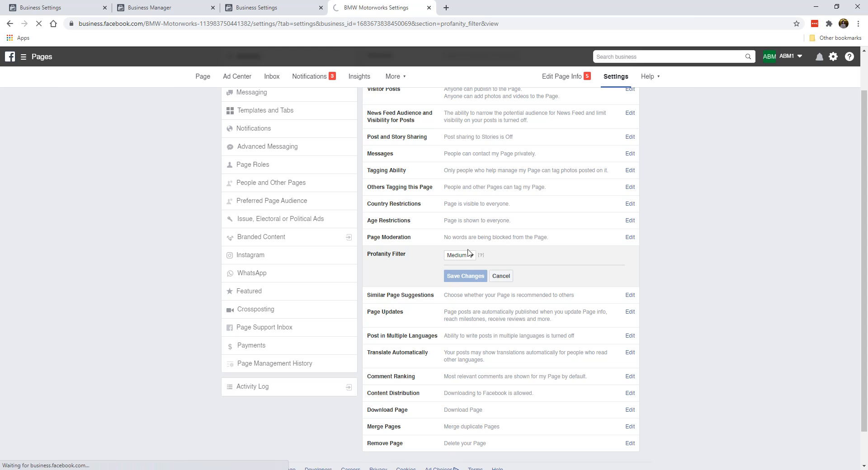
pyautogui.scroll(-2, 397, 324)
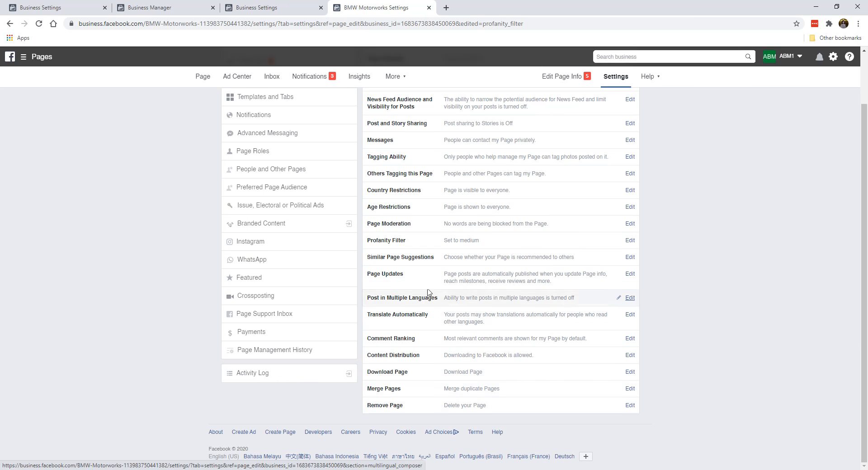
pyautogui.scroll(2, 479, 326)
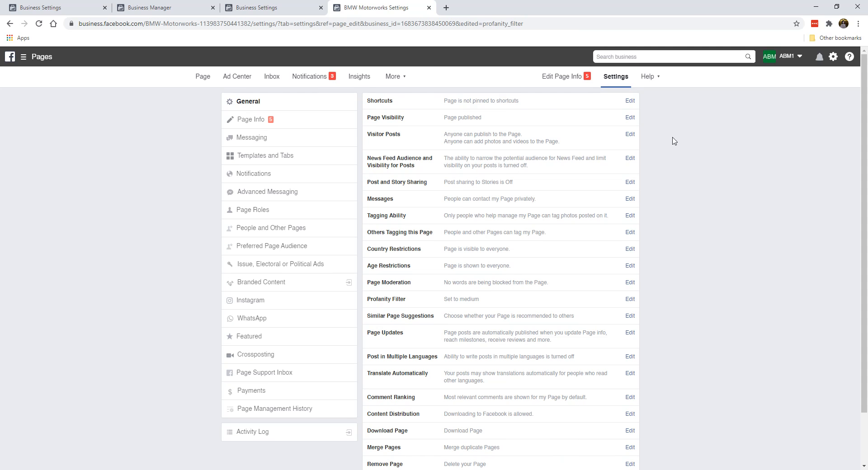
# In Page Info, save the description 'German engineering at its finest, and all things BMW...' about gadgets, accessories and mods
pyautogui.click(289, 119)
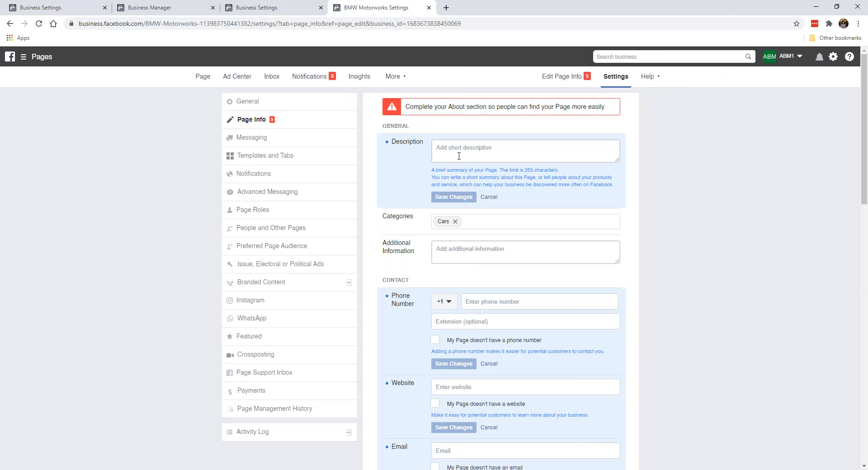
pyautogui.scroll(-5, 415, 310)
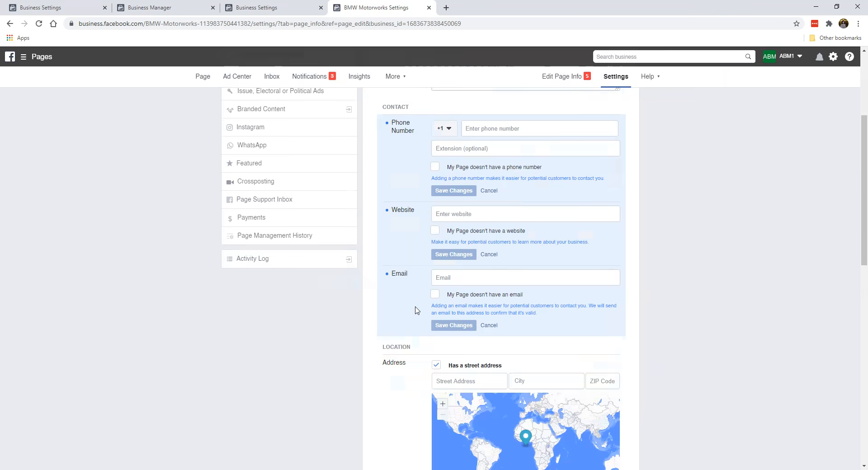
pyautogui.scroll(5, 415, 310)
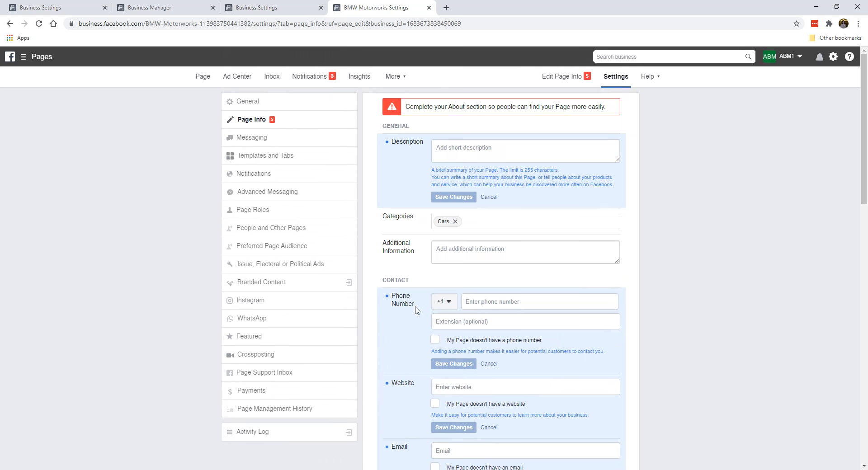
pyautogui.click(483, 154)
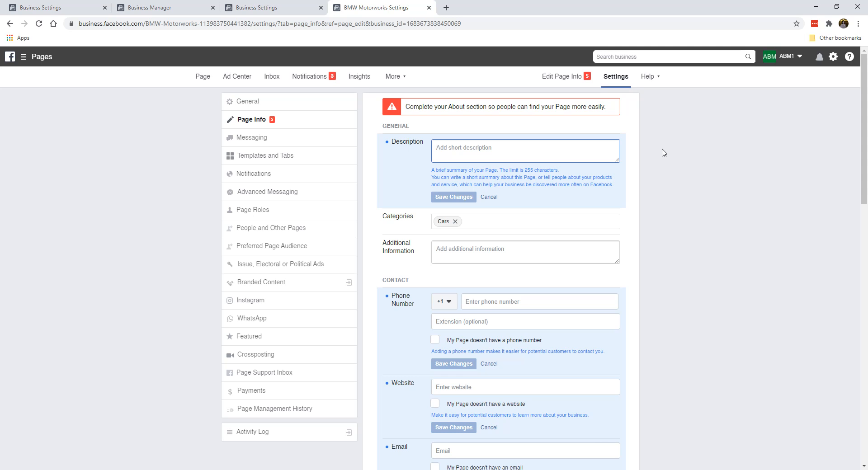
pyautogui.write('German enginee')
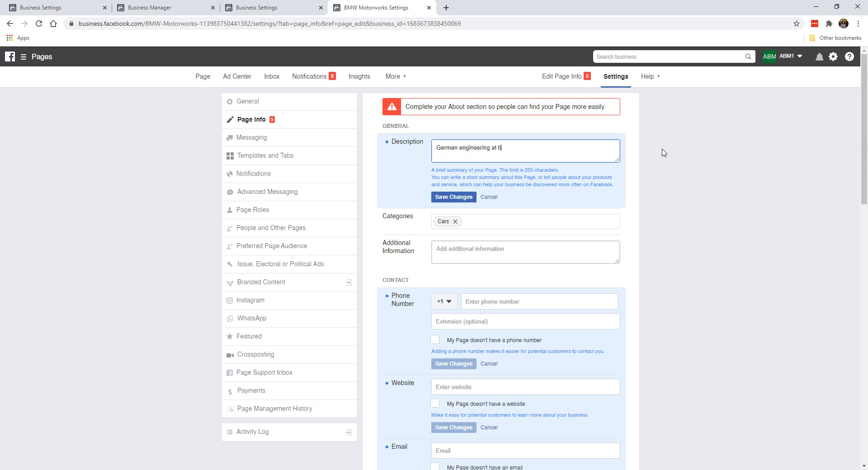
pyautogui.write('ring at its finest, and all thi')
pyautogui.press('BackSpace')
pyautogui.press('BackSpace')
pyautogui.write('things BMW. We')
pyautogui.write('share all the latest gadgets, accesories and')
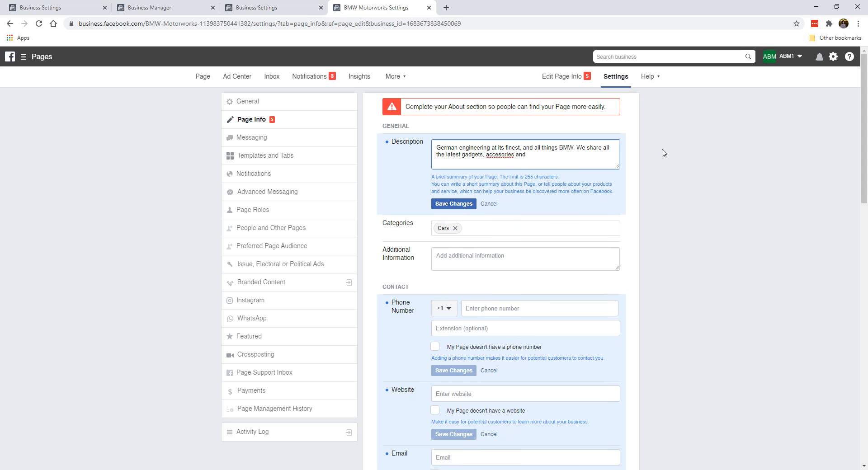
pyautogui.write('s')
pyautogui.write('d mods for BMW cars of all models.')
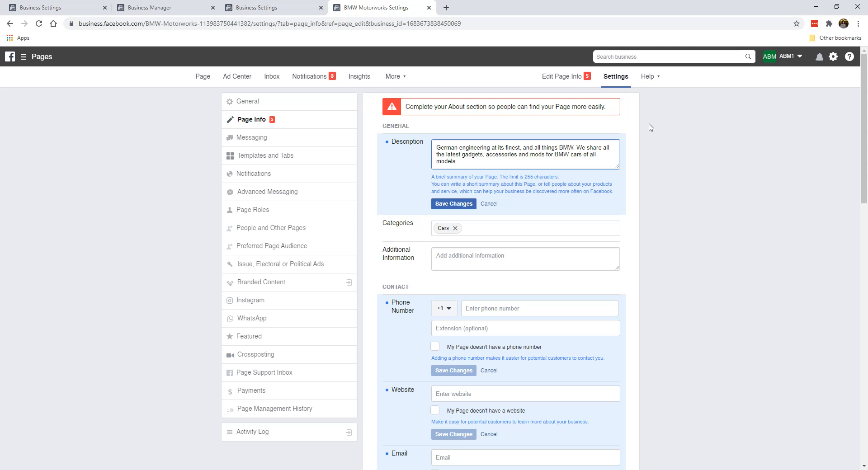
pyautogui.click(445, 208)
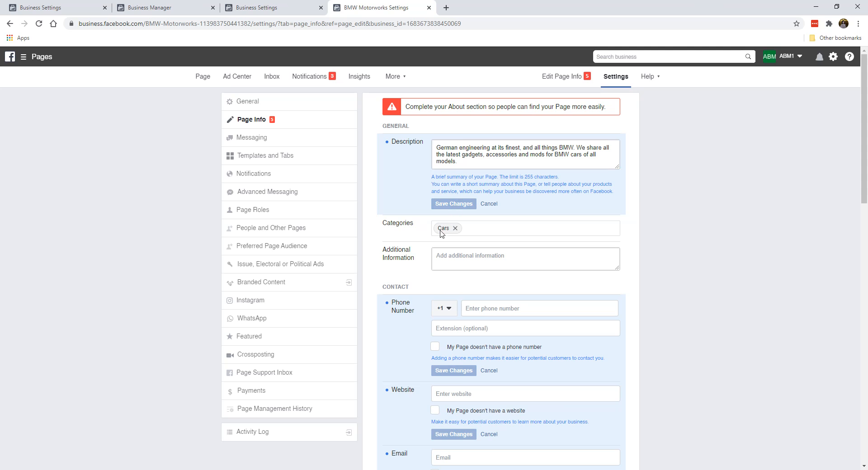
# Mark the Page as having no phone number and save
pyautogui.scroll(-2, 443, 229)
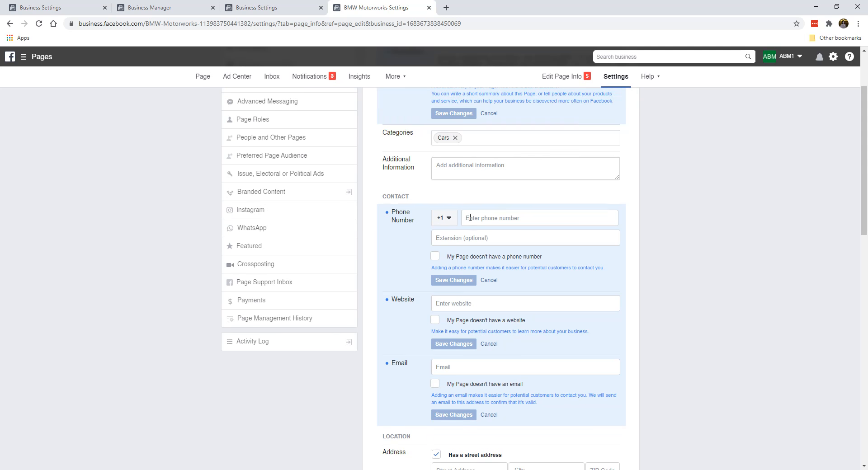
pyautogui.click(435, 257)
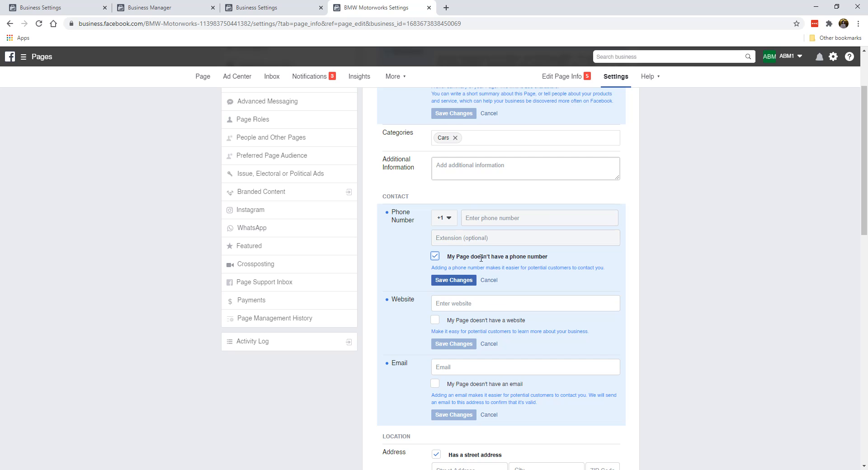
pyautogui.click(465, 278)
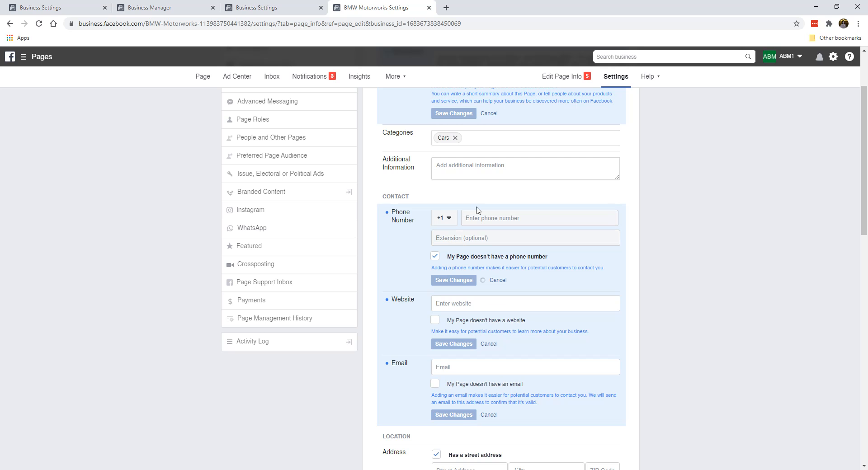
pyautogui.scroll(-1, 445, 285)
pyautogui.click(451, 258)
pyautogui.write('https:')
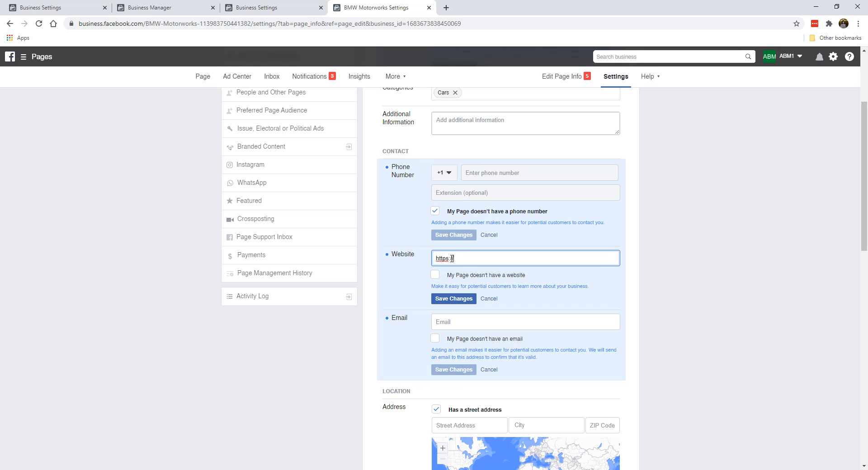
pyautogui.write('//bmwmotorworks.com/')
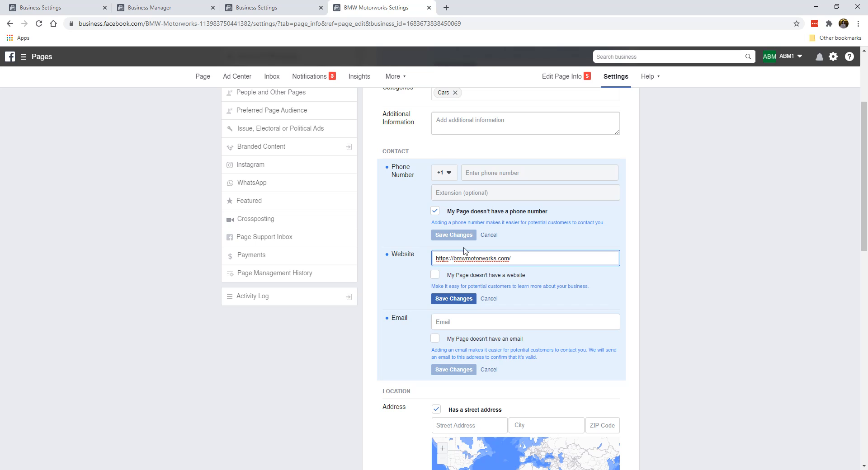
pyautogui.click(456, 299)
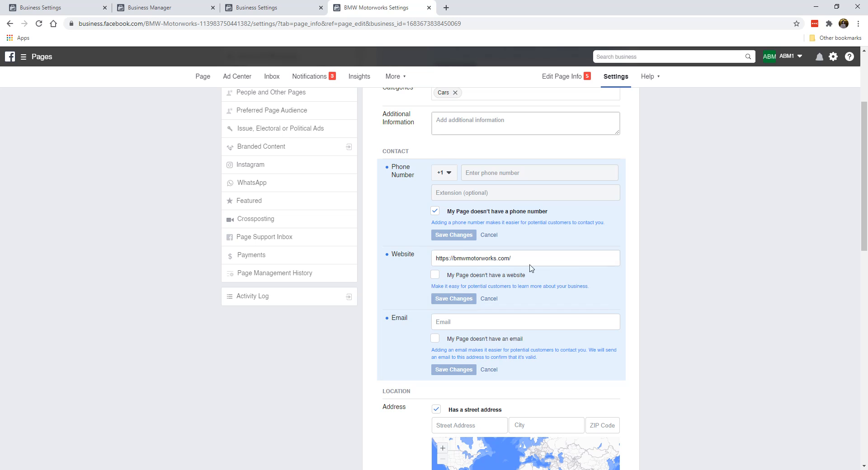
pyautogui.click(434, 275)
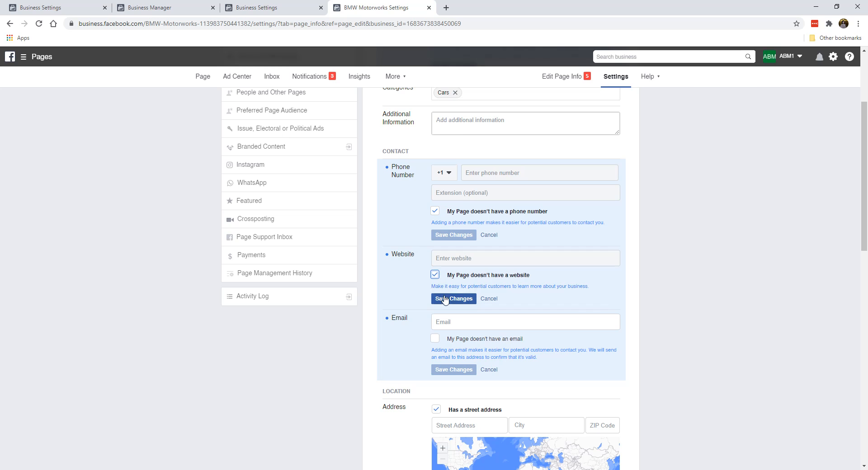
pyautogui.click(435, 275)
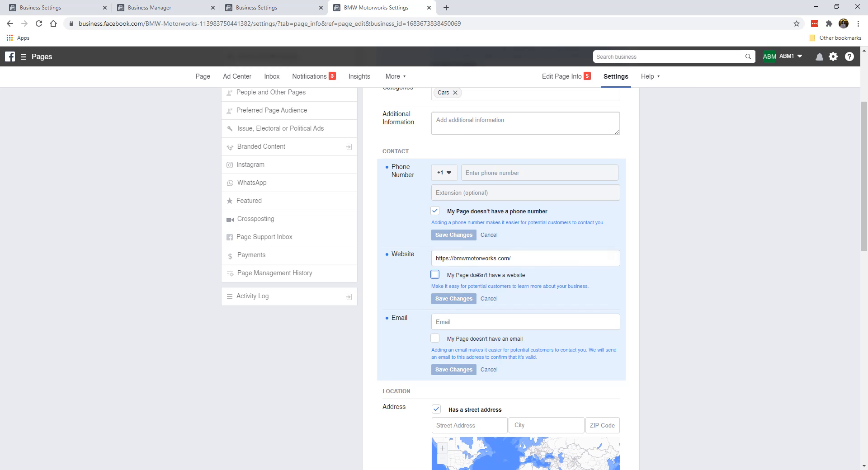
# Enter the Page's support e-mail address in the Email field, keeping the no-email box unchecked, and save
pyautogui.scroll(-2, 425, 280)
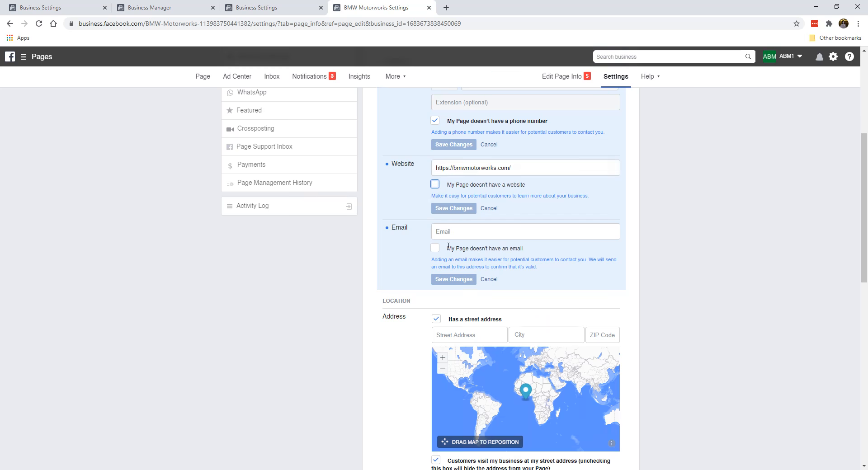
pyautogui.click(454, 233)
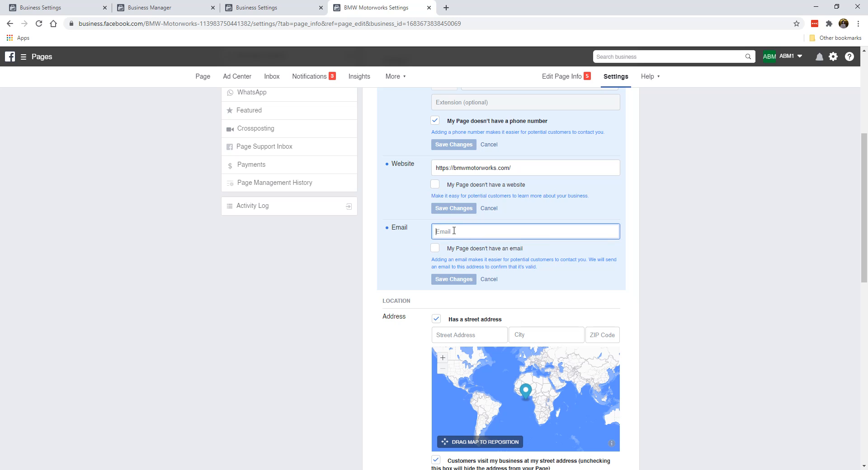
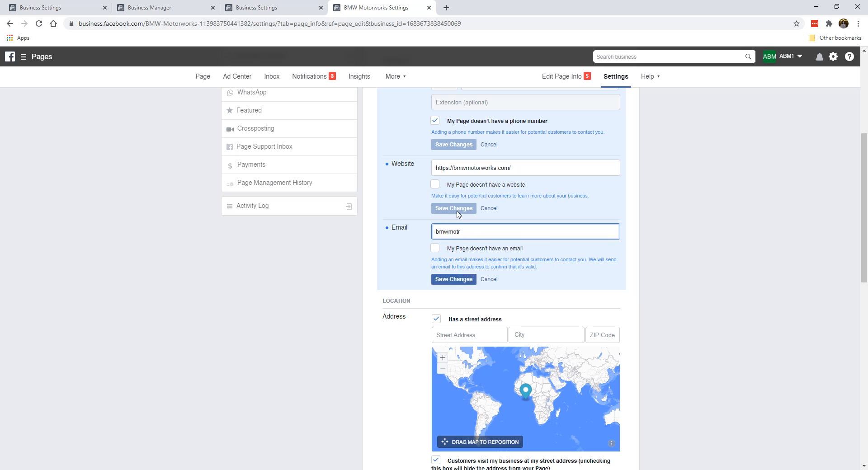
pyautogui.press('End')
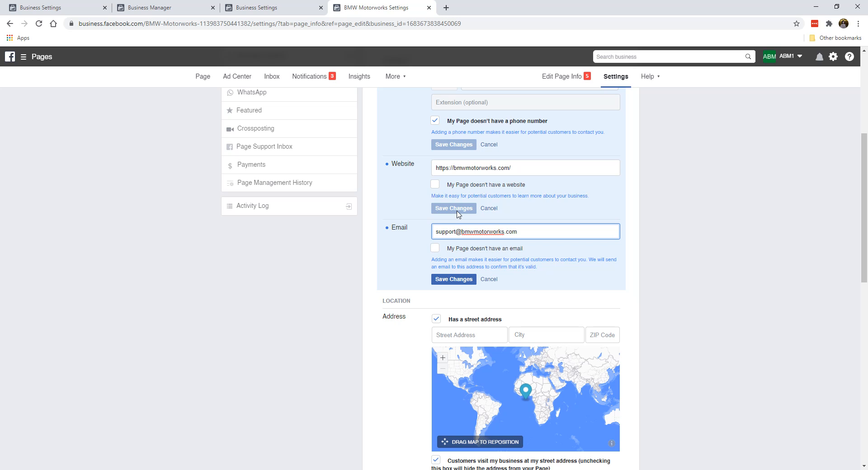
pyautogui.click(435, 248)
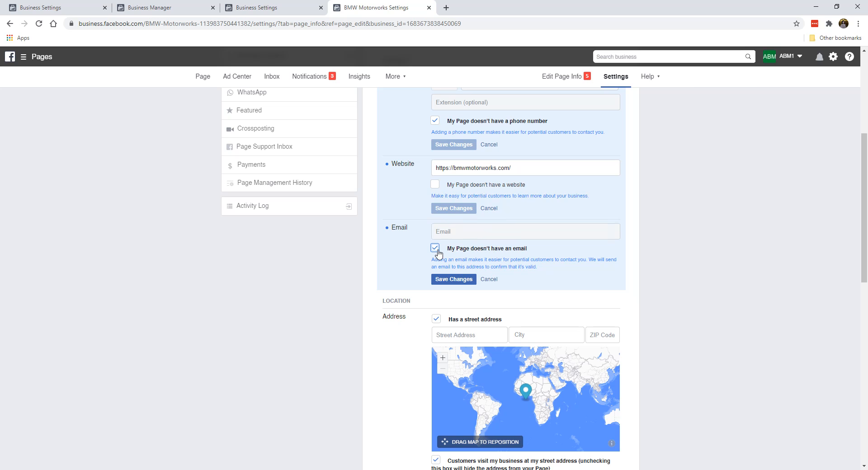
pyautogui.click(435, 248)
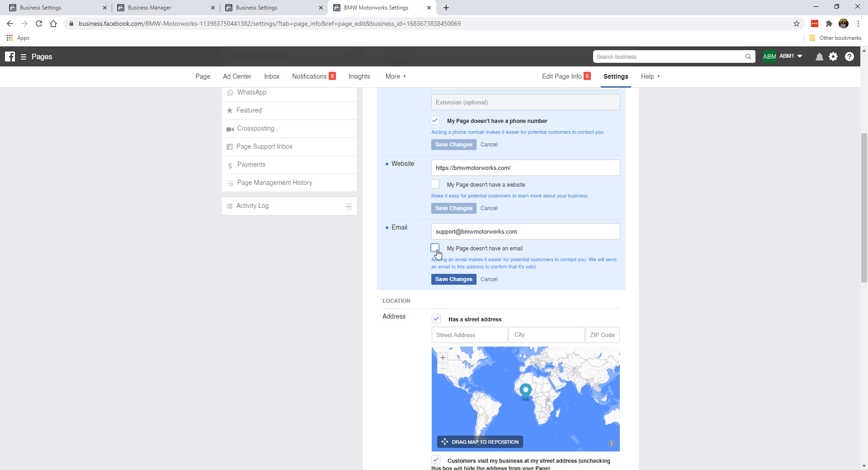
pyautogui.click(444, 281)
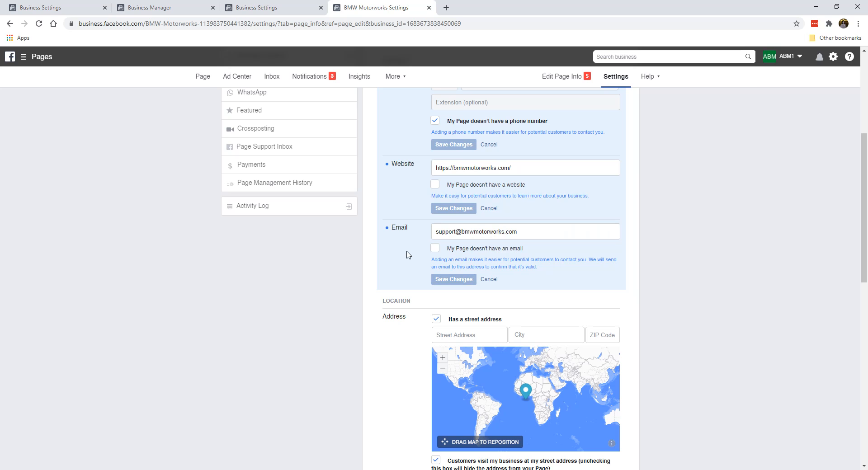
pyautogui.scroll(-3, 408, 256)
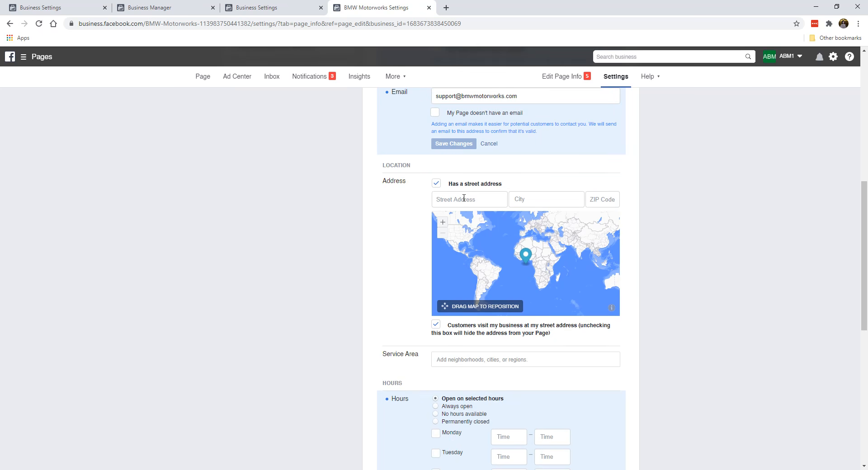
# Uncheck 'Has a street address' and 'Customers visit my business at my street address', then save
pyautogui.click(436, 184)
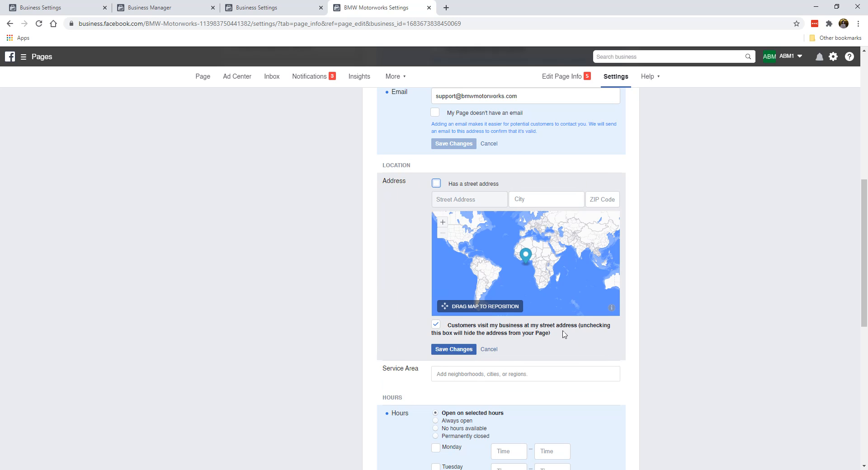
pyautogui.click(437, 326)
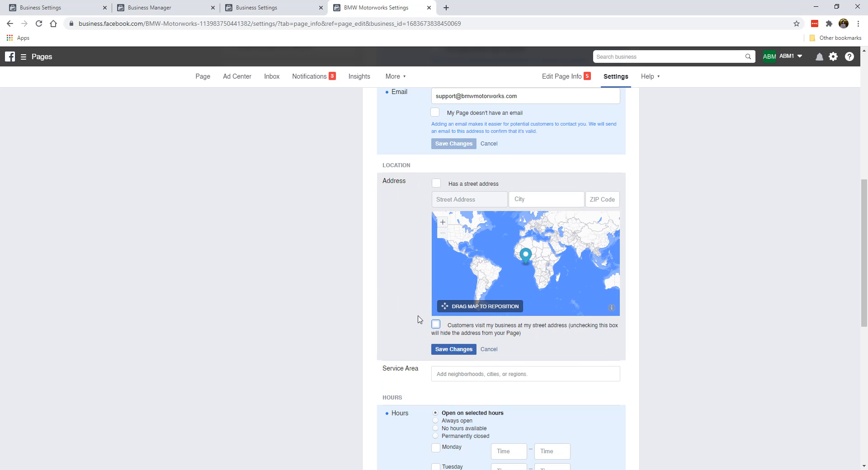
pyautogui.click(454, 349)
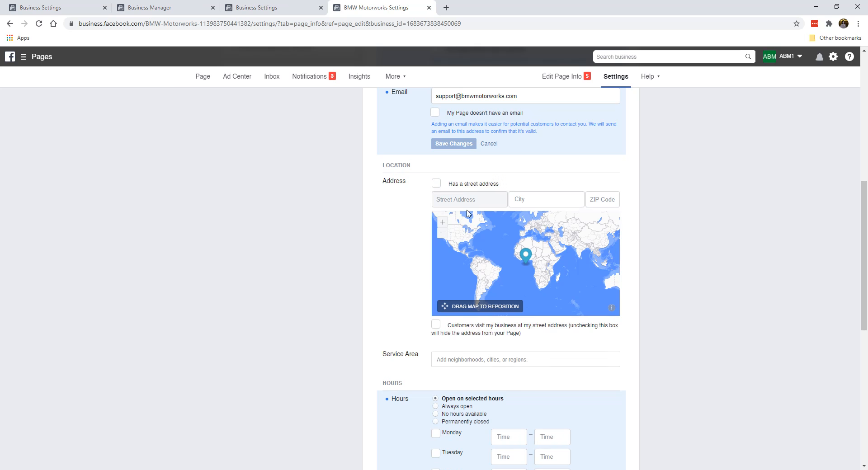
pyautogui.scroll(-1, 366, 276)
pyautogui.scroll(-2, 432, 178)
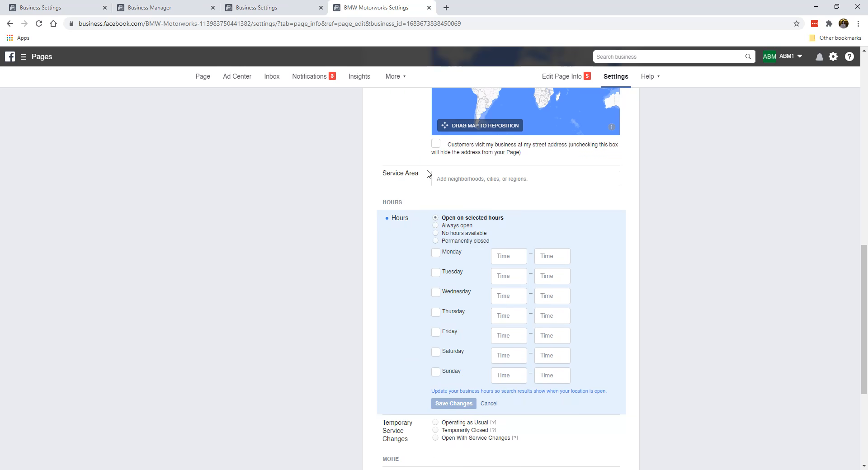
# Open the Service Area editor, cancel without changes, and scroll down to Hours
pyautogui.click(463, 180)
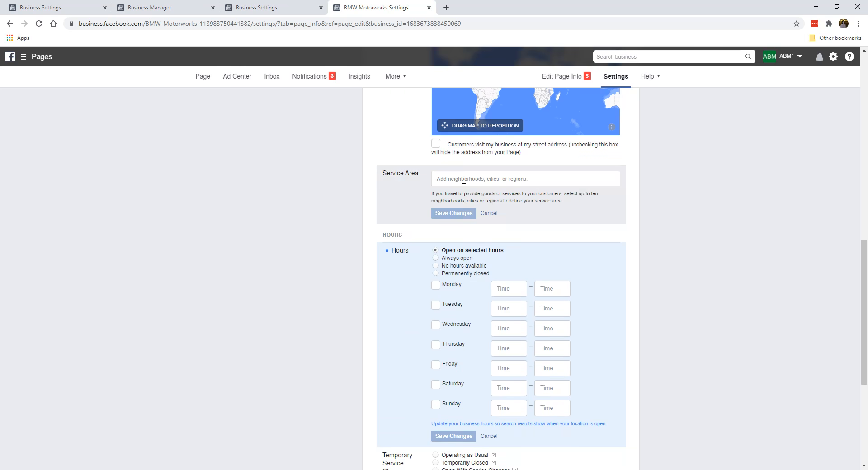
pyautogui.click(488, 213)
pyautogui.scroll(-1, 420, 199)
pyautogui.scroll(-1, 406, 187)
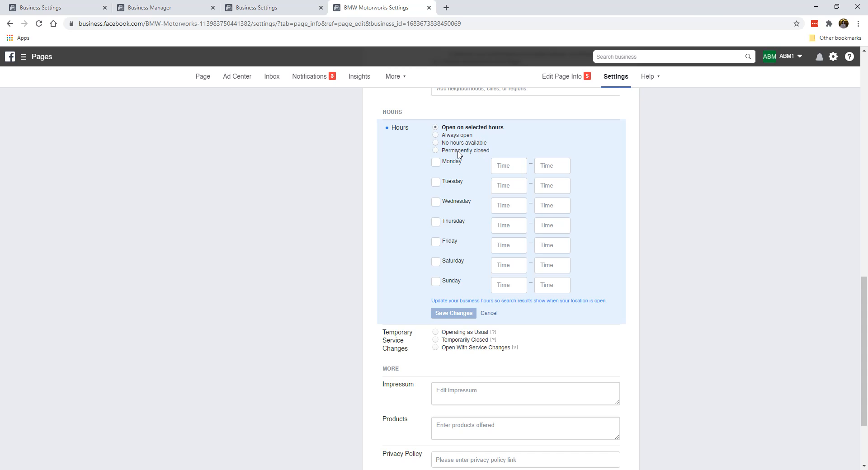
# Set the Page's business hours to Always open and save them
pyautogui.click(464, 135)
pyautogui.click(452, 209)
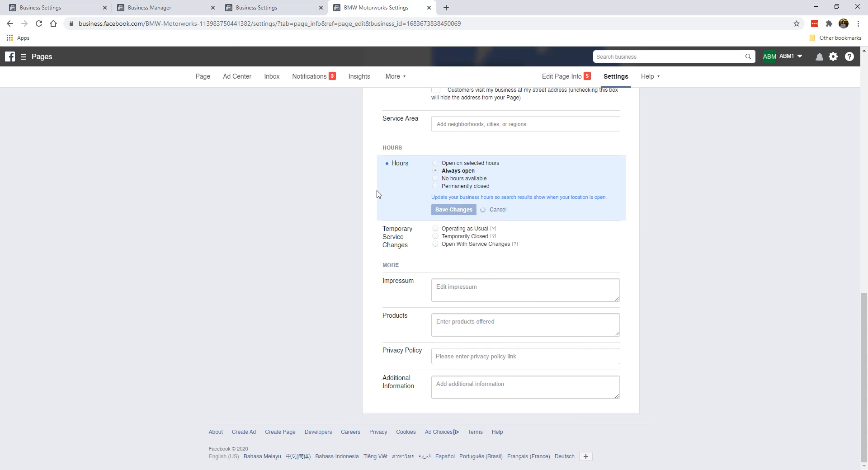
pyautogui.click(442, 189)
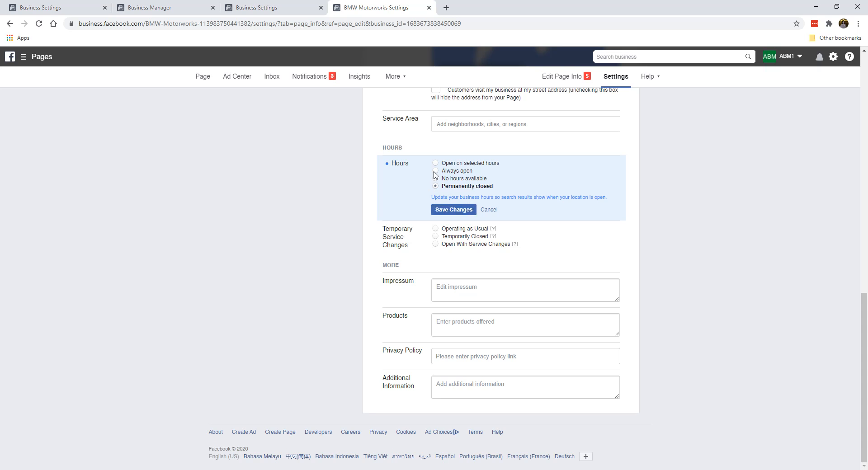
pyautogui.click(435, 170)
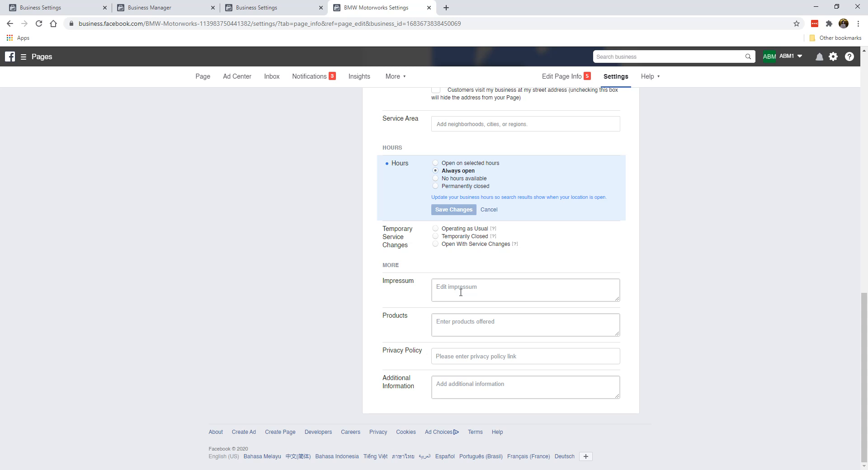
# Start editing the Privacy Policy link, then cancel without making changes
pyautogui.click(460, 357)
pyautogui.click(395, 351)
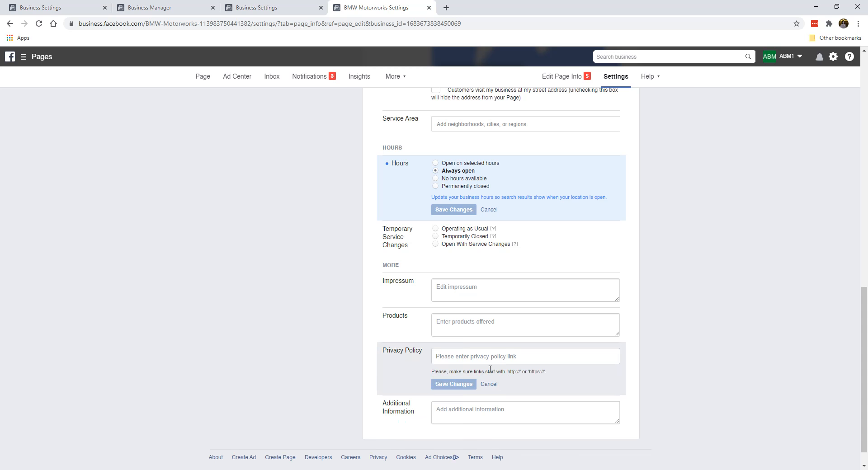
pyautogui.click(490, 384)
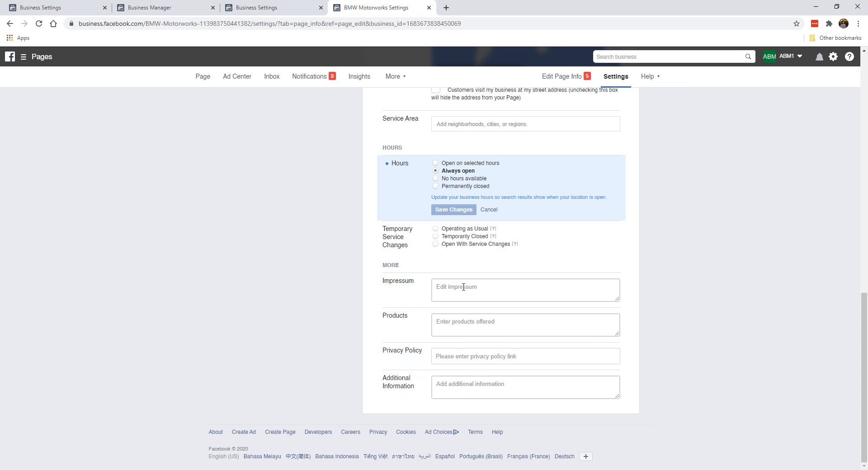
pyautogui.scroll(14, 483, 299)
# Review the Messaging settings page, with greeting and Return-key sending both Off
pyautogui.click(267, 141)
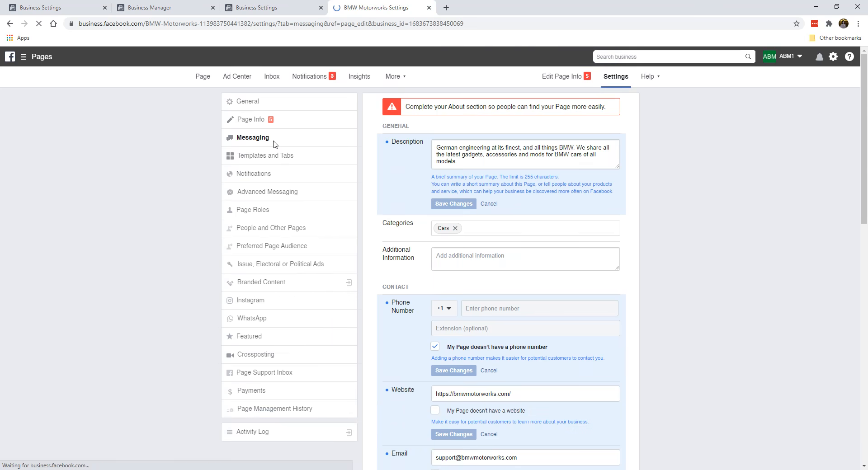
pyautogui.scroll(-7, 499, 262)
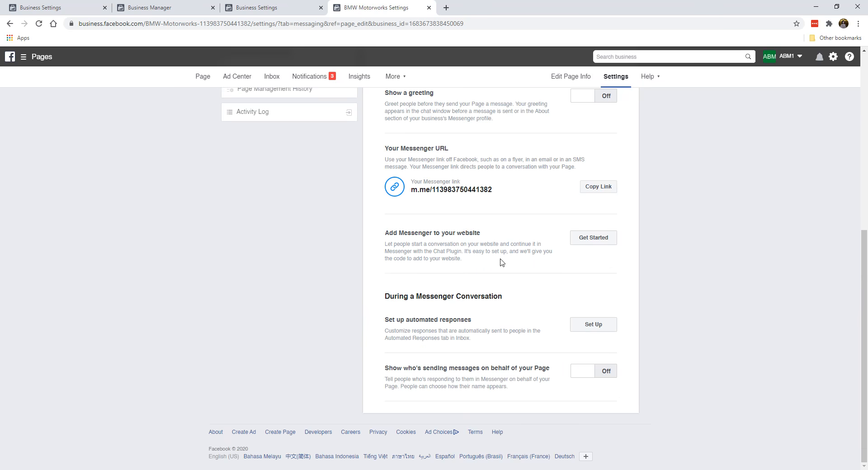
pyautogui.scroll(7, 500, 262)
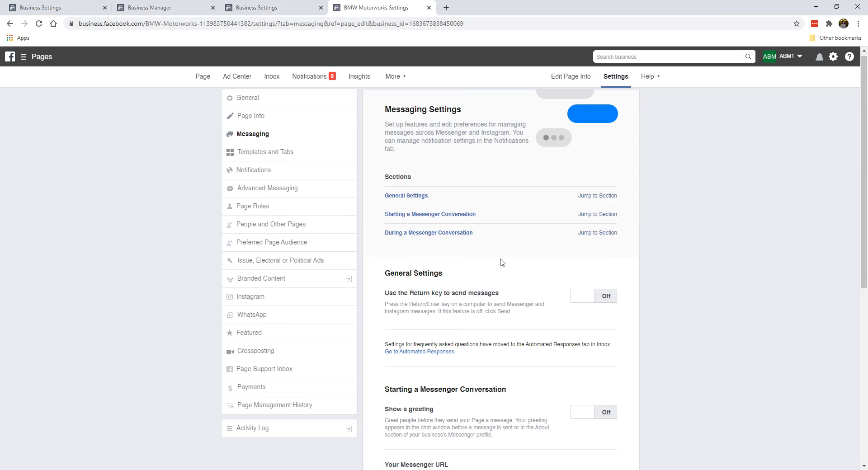
pyautogui.scroll(-7, 499, 262)
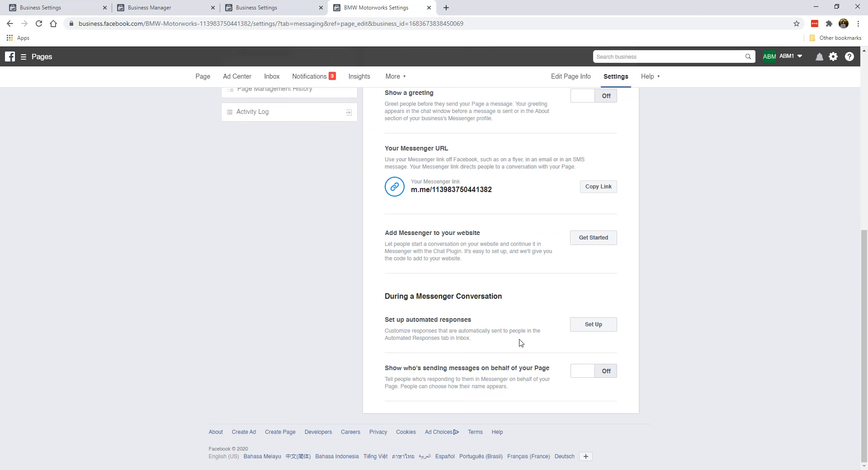
pyautogui.scroll(7, 482, 295)
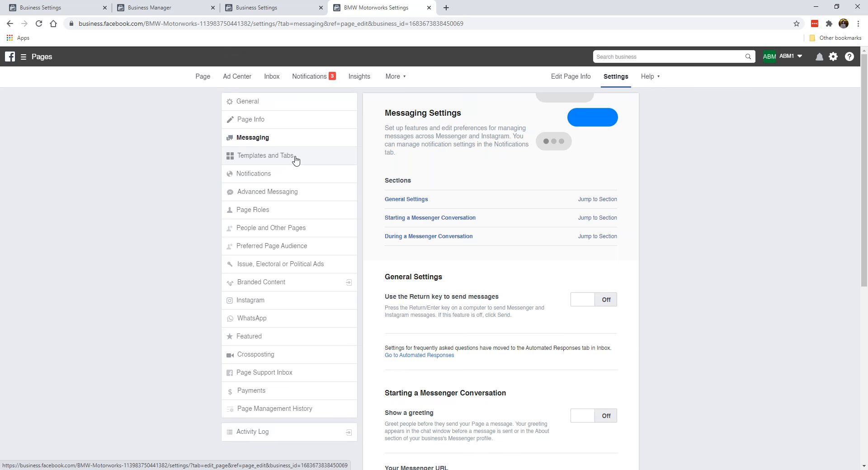
pyautogui.scroll(-7, 471, 235)
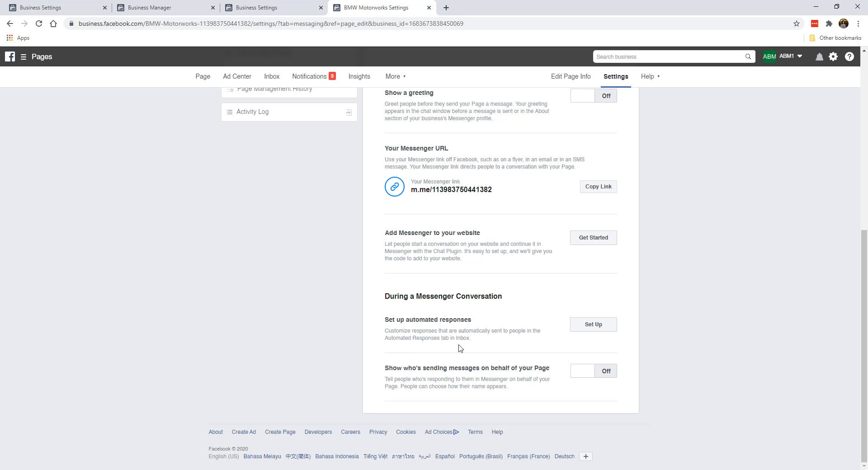
pyautogui.scroll(7, 459, 347)
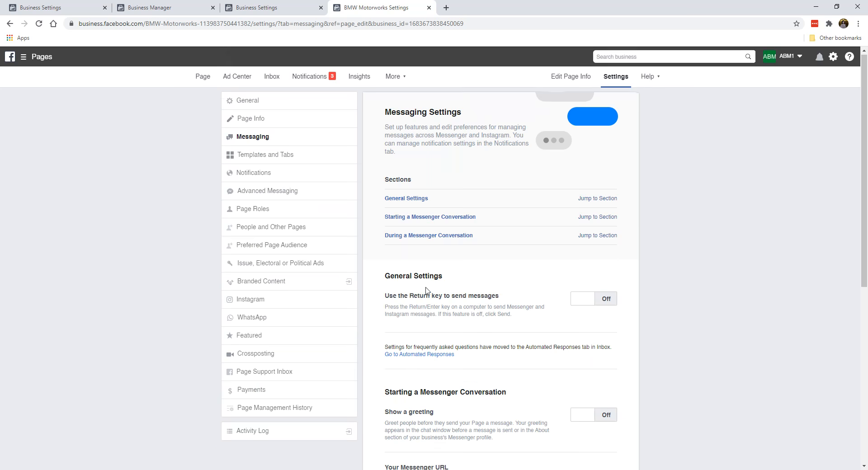
# Review Templates and Tabs: Standard template, default tabs On, Home through Groups
pyautogui.click(303, 161)
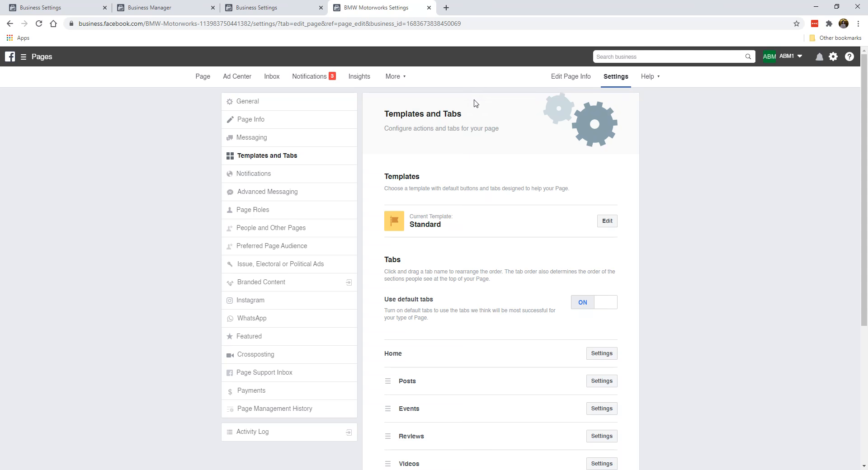
pyautogui.scroll(-1, 524, 268)
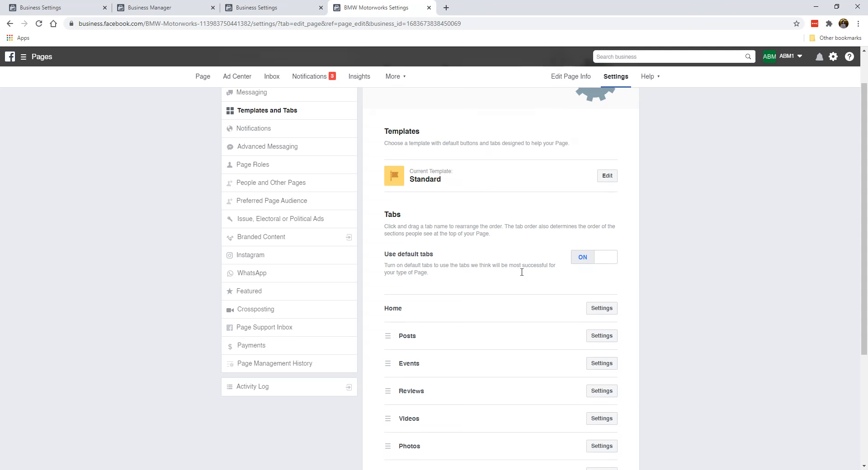
pyautogui.scroll(1, 519, 269)
pyautogui.scroll(-2, 488, 226)
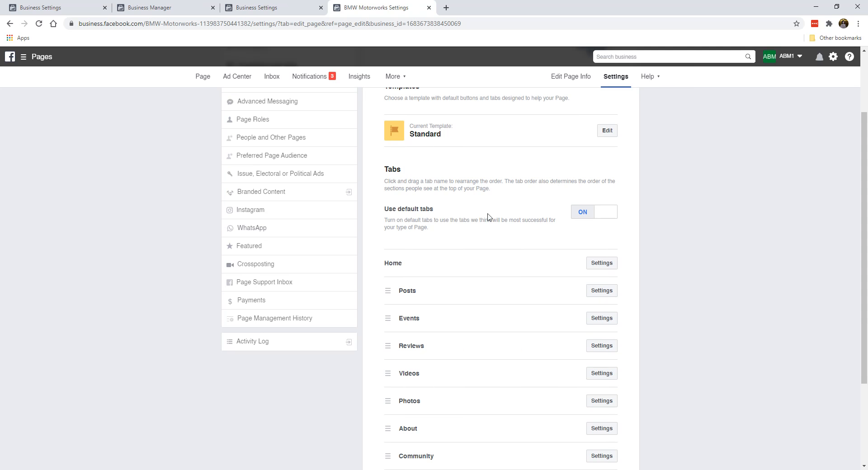
pyautogui.scroll(-2, 470, 246)
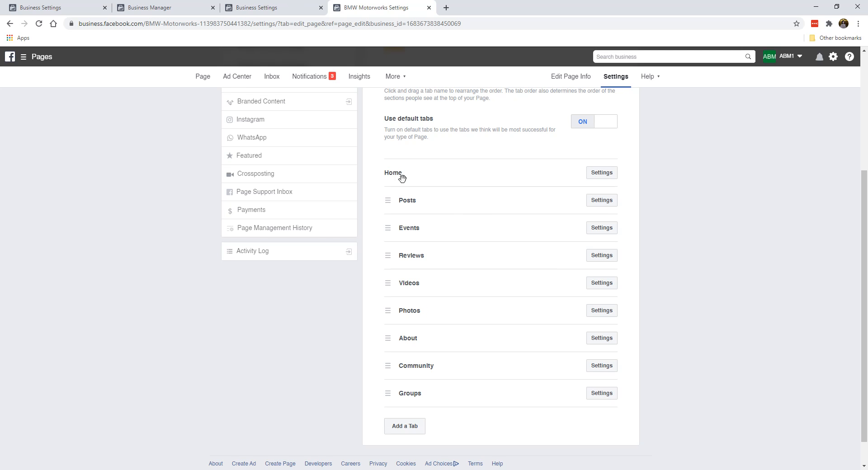
pyautogui.scroll(2, 448, 312)
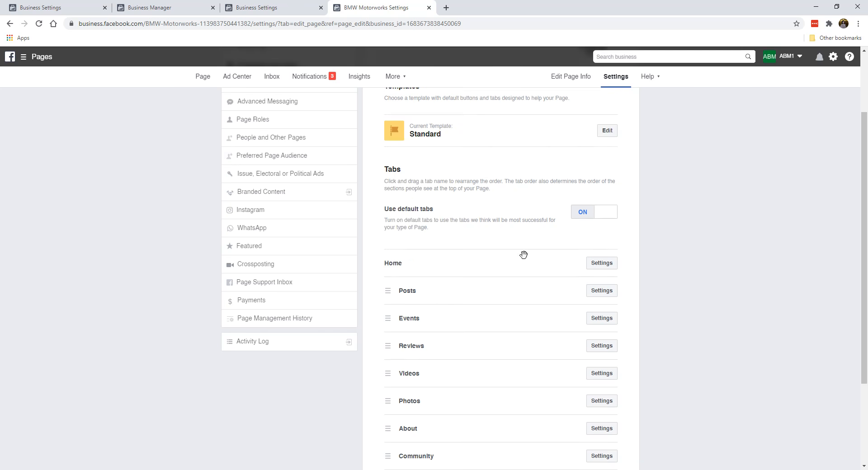
# Turn Use default tabs Off and glance at the Posts tab share options
pyautogui.click(585, 213)
pyautogui.scroll(-2, 461, 234)
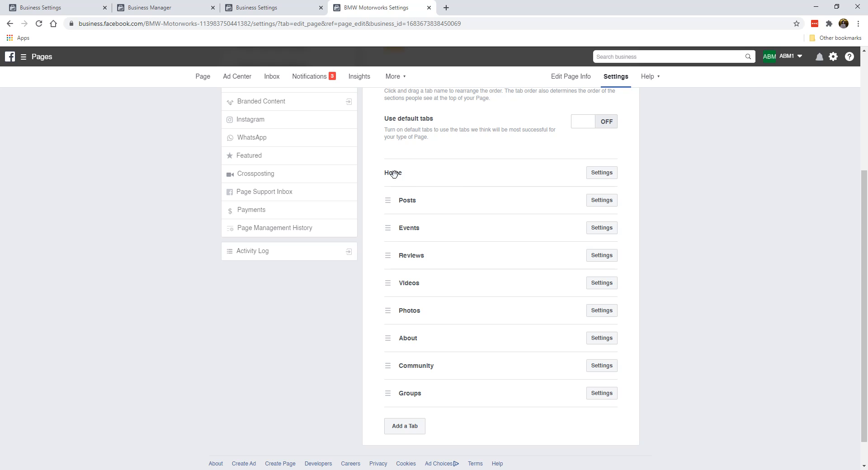
pyautogui.click(602, 200)
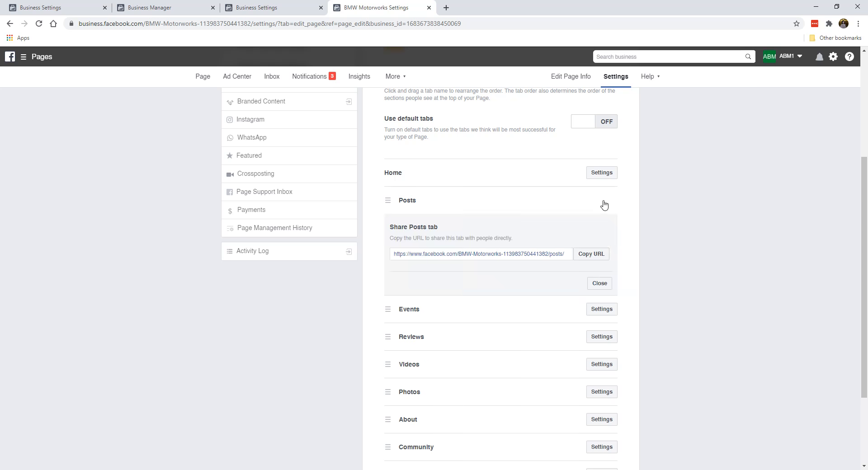
pyautogui.click(600, 284)
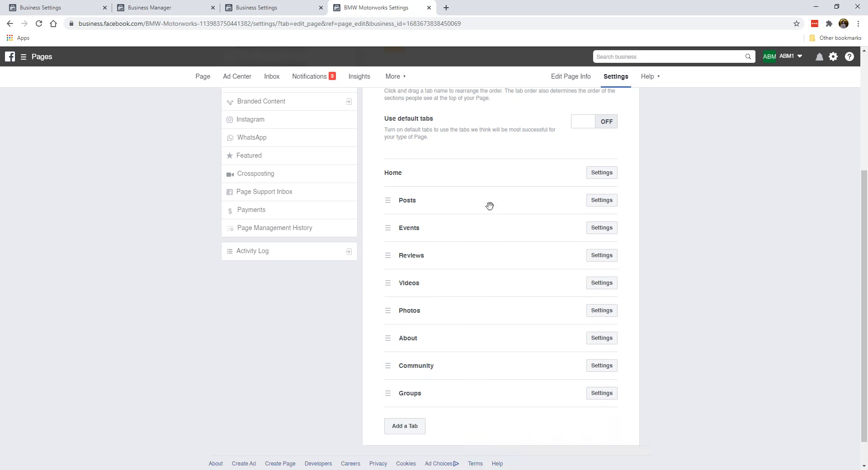
# Hide the Events tab from the Page and save
pyautogui.click(607, 230)
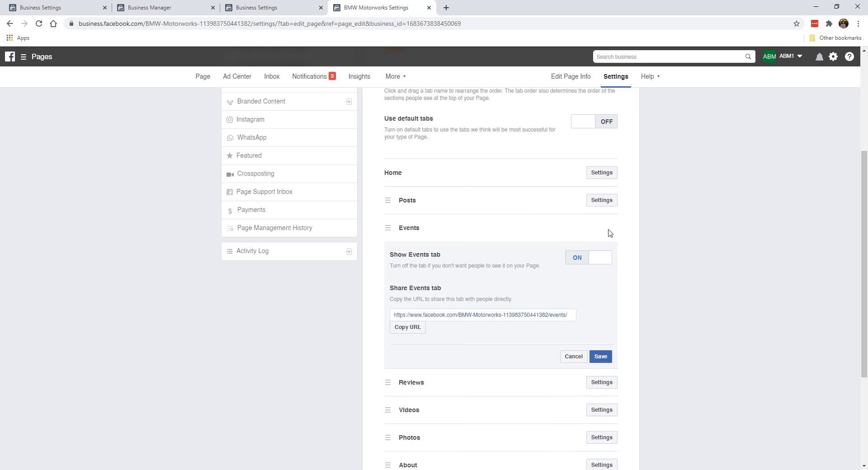
pyautogui.click(574, 257)
pyautogui.click(601, 358)
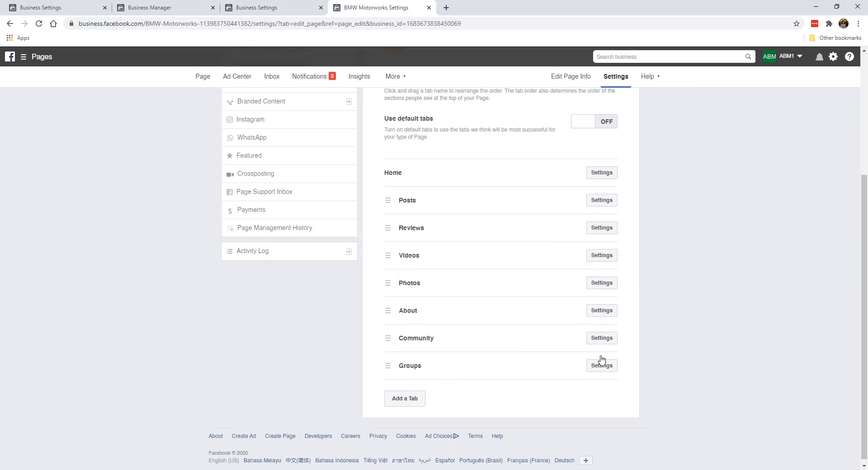
# Check the Videos and Community tab settings, leaving them unchanged
pyautogui.click(593, 260)
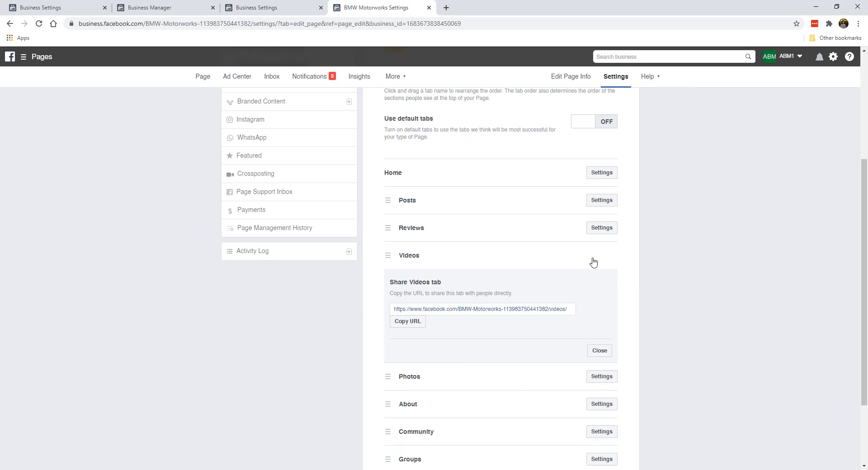
pyautogui.click(597, 351)
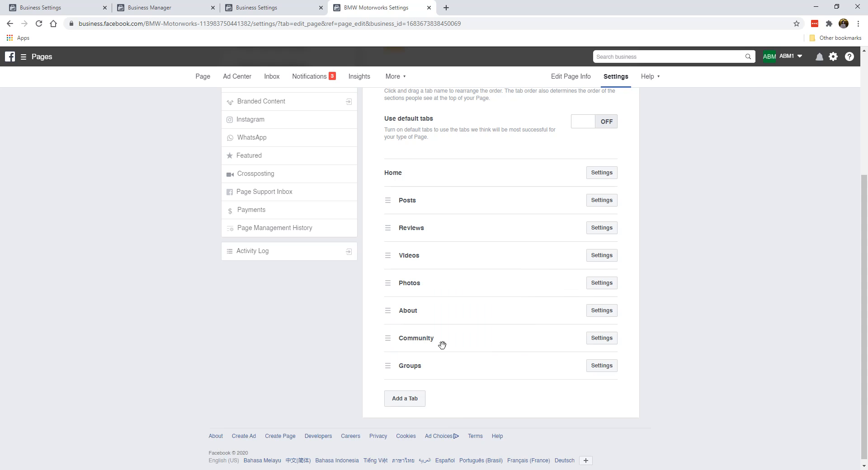
pyautogui.click(602, 338)
pyautogui.scroll(-2, 603, 362)
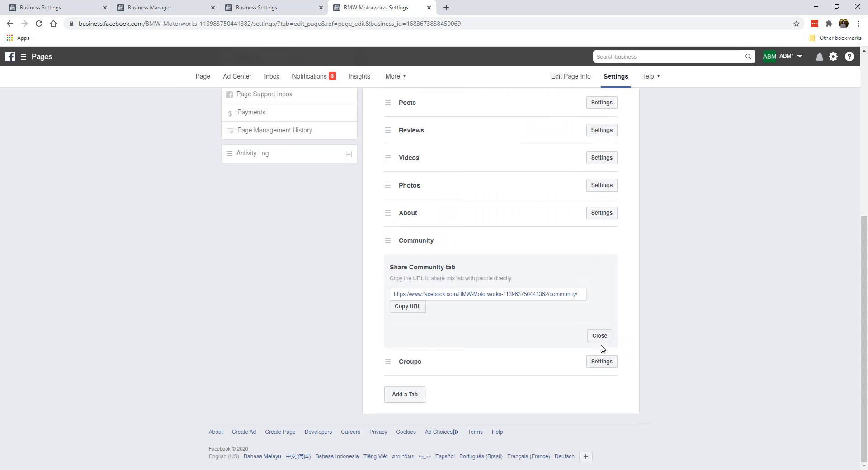
pyautogui.click(599, 336)
# Hide the Groups tab from the Page and save
pyautogui.click(593, 361)
pyautogui.scroll(-2, 586, 360)
pyautogui.click(576, 310)
pyautogui.click(600, 400)
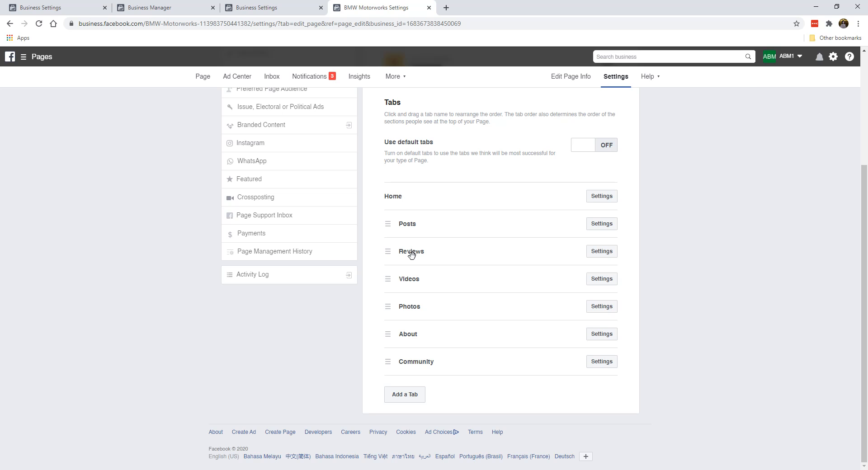
# Reorder the tabs to Home, About, Posts, Photos, Videos, Community, with Reviews last
pyautogui.moveTo(394, 225)
pyautogui.mouseDown()
pyautogui.moveTo(389, 234)
pyautogui.moveTo(389, 224)
pyautogui.mouseUp()
pyautogui.moveTo(390, 334); pyautogui.dragTo(389, 222)
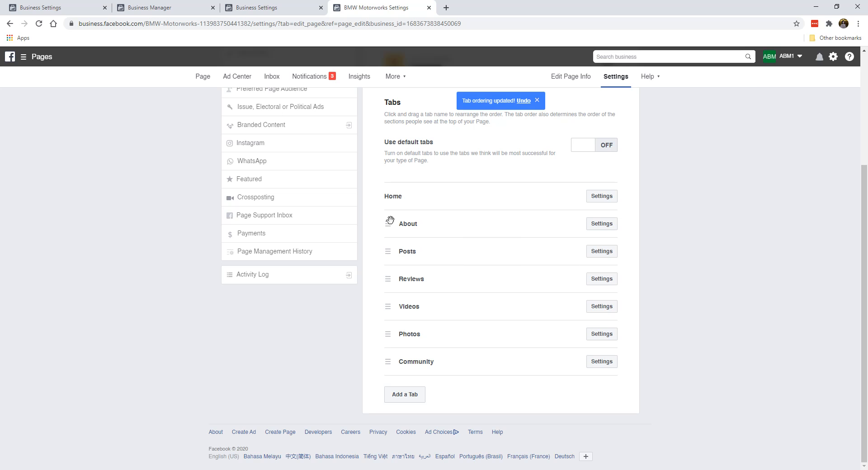
pyautogui.moveTo(387, 307); pyautogui.dragTo(386, 279)
pyautogui.moveTo(393, 334); pyautogui.dragTo(385, 278)
pyautogui.moveTo(388, 336); pyautogui.dragTo(396, 384)
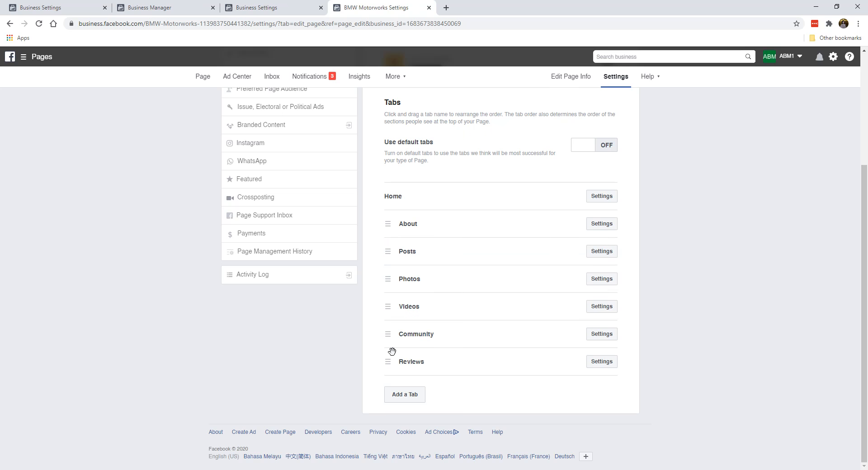
# Turn Show Reviews Off in the Reviews tab settings and save
pyautogui.click(607, 365)
pyautogui.scroll(-3, 594, 357)
pyautogui.scroll(2, 548, 215)
pyautogui.scroll(-2, 406, 264)
pyautogui.click(578, 259)
pyautogui.click(601, 363)
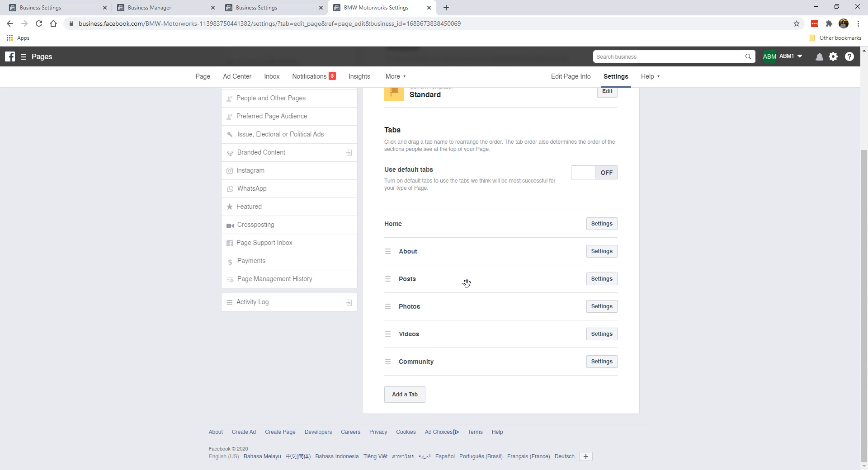
pyautogui.scroll(3, 467, 283)
pyautogui.scroll(-3, 485, 260)
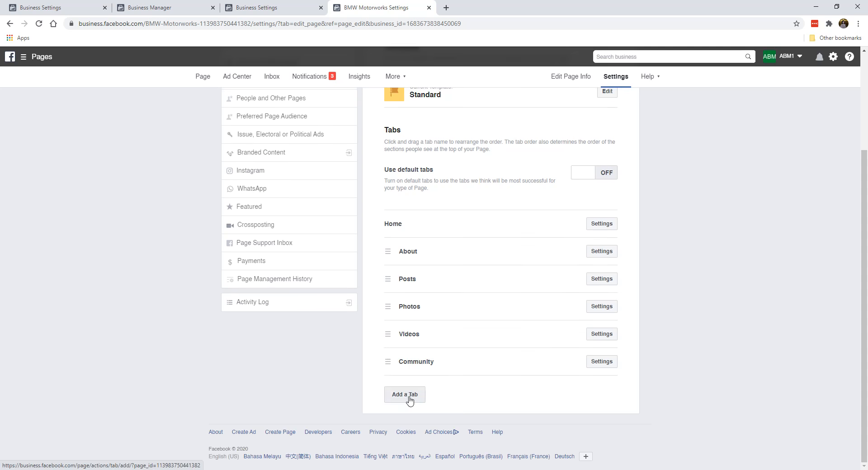
pyautogui.click(410, 401)
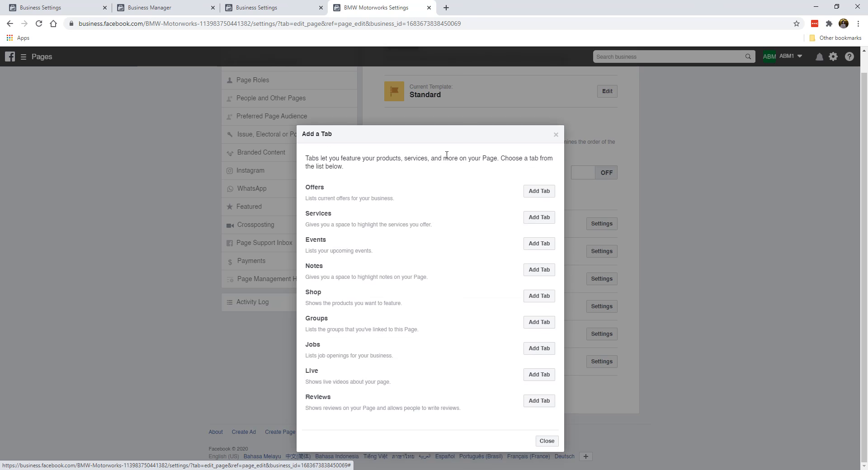
pyautogui.click(558, 135)
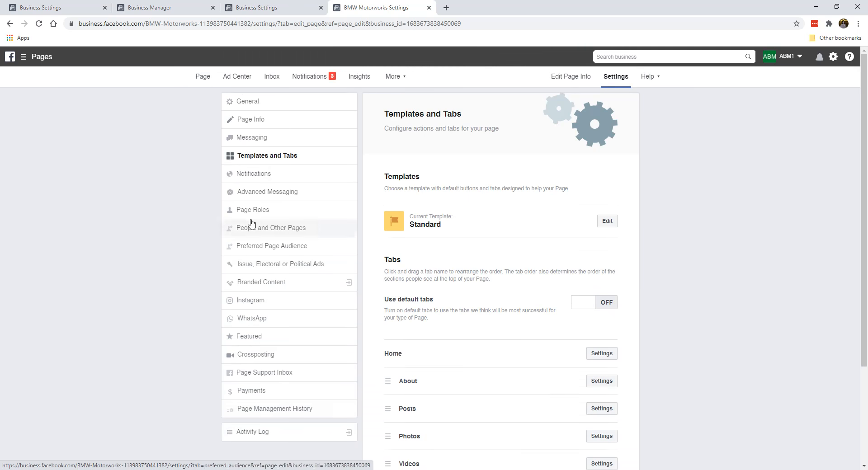
# Try connecting an Instagram account, close the login popup, and return to the Page
pyautogui.click(280, 303)
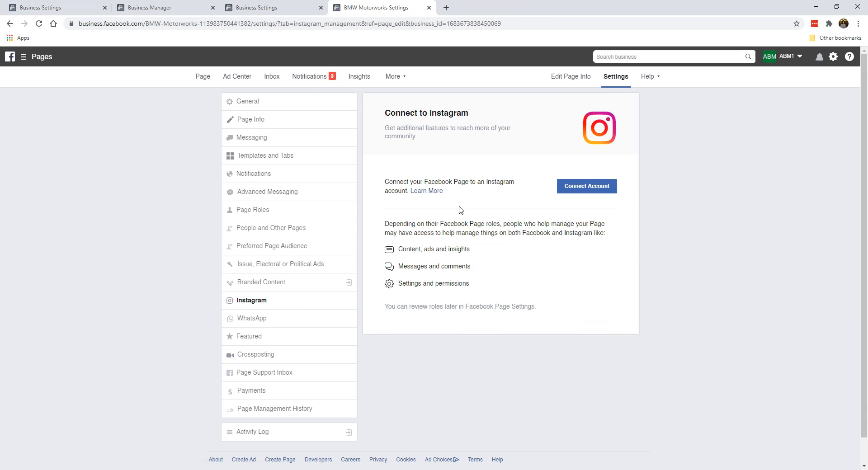
pyautogui.click(595, 188)
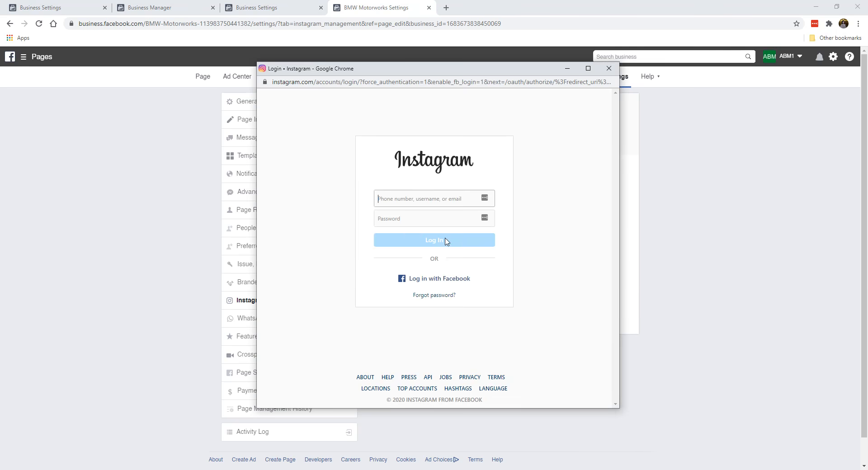
pyautogui.click(608, 70)
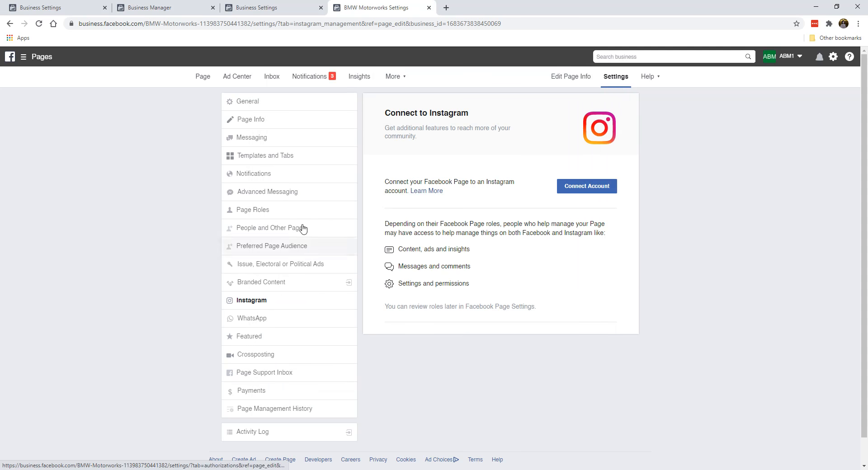
pyautogui.click(203, 77)
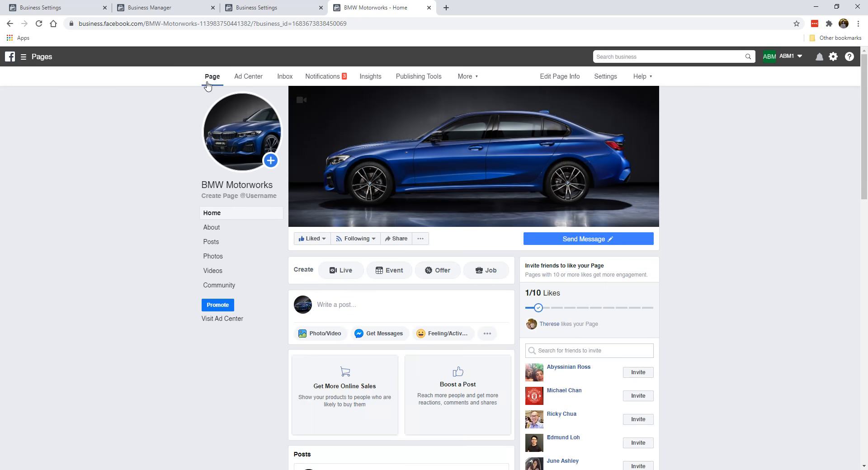
# Scroll the BMW Motorworks feed, then open an empty Write a post composer
pyautogui.scroll(-10, 176, 208)
pyautogui.scroll(-8, 168, 234)
pyautogui.scroll(5, 517, 272)
pyautogui.scroll(10, 517, 271)
pyautogui.click(395, 257)
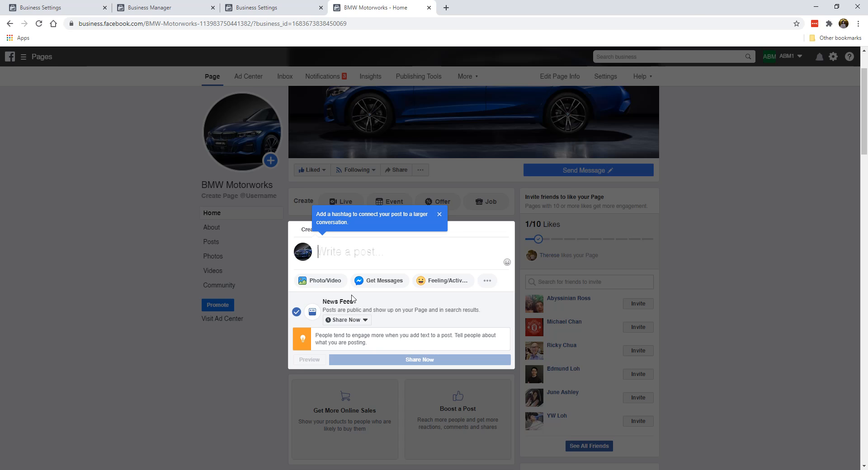
# Choose Schedule under Share Now, then close the Schedule Post dialog
pyautogui.click(360, 321)
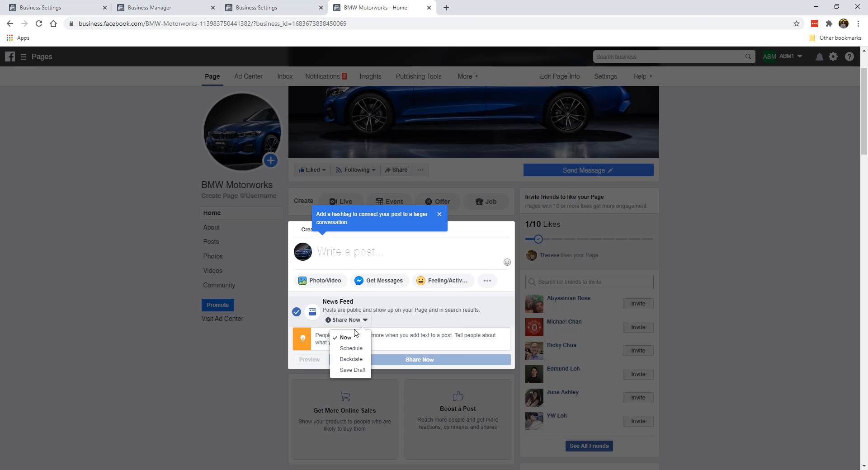
pyautogui.click(353, 351)
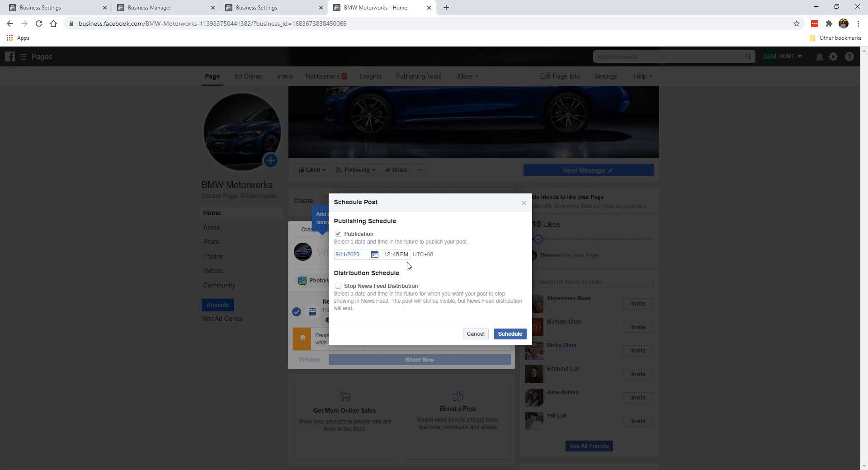
pyautogui.click(523, 202)
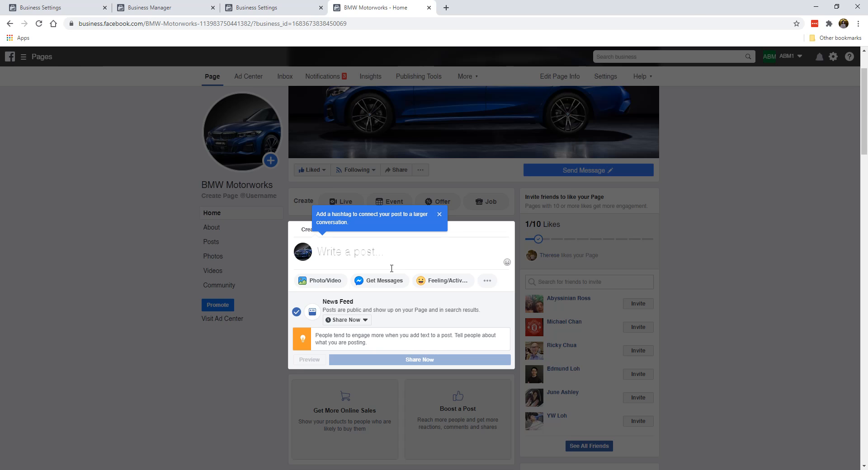
# Dismiss the hashtag tip and close the empty composer without posting
pyautogui.click(148, 295)
pyautogui.scroll(-7, 407, 307)
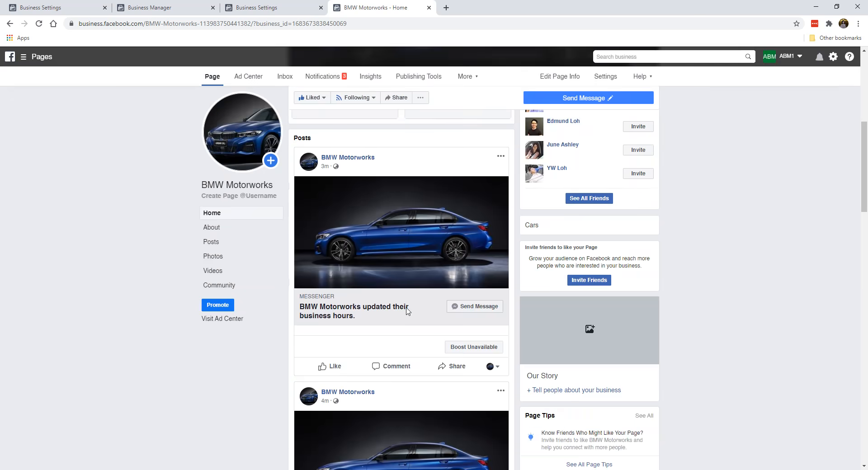
pyautogui.scroll(7, 407, 307)
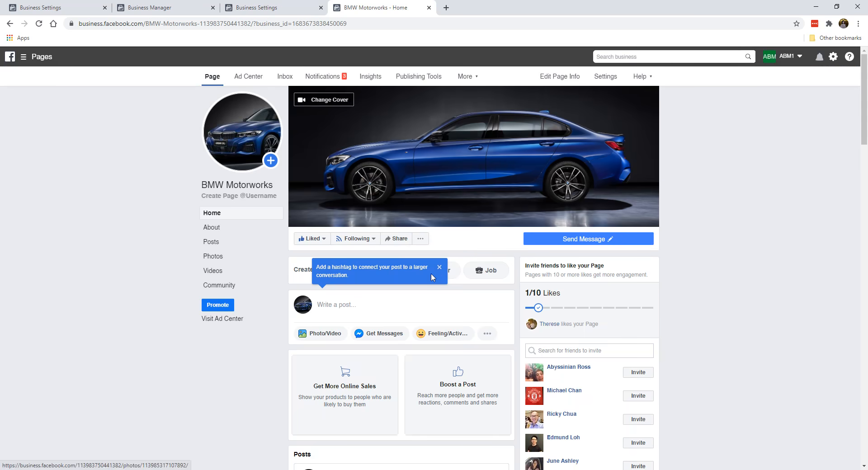
pyautogui.click(440, 267)
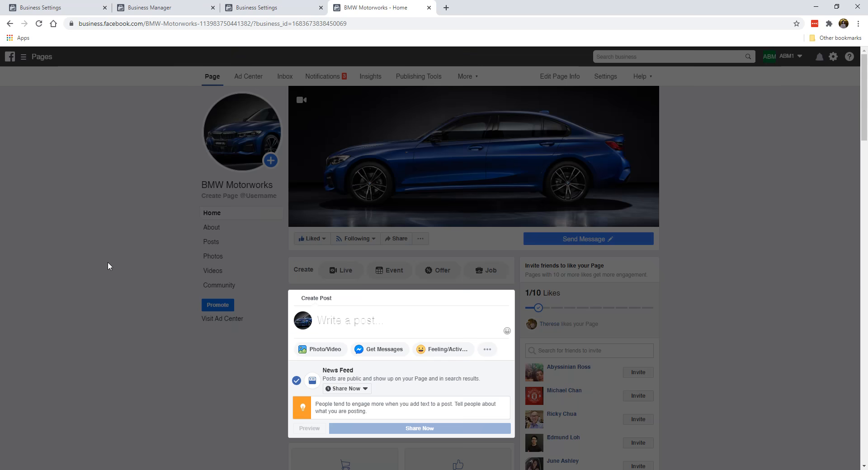
pyautogui.click(108, 263)
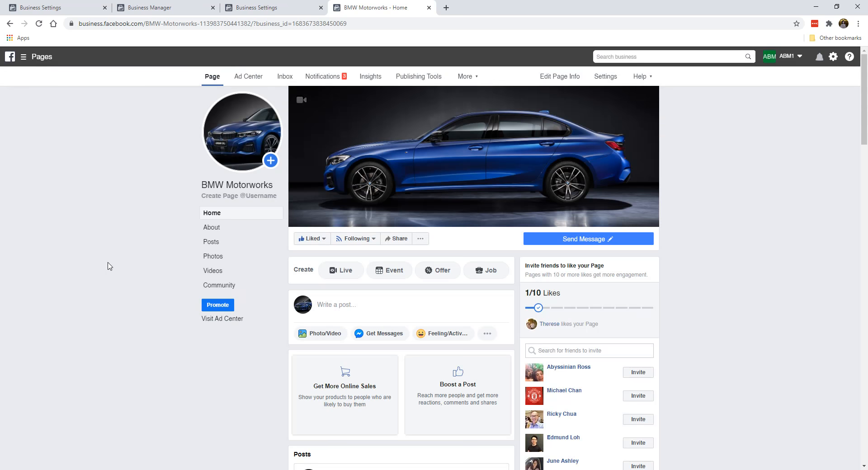